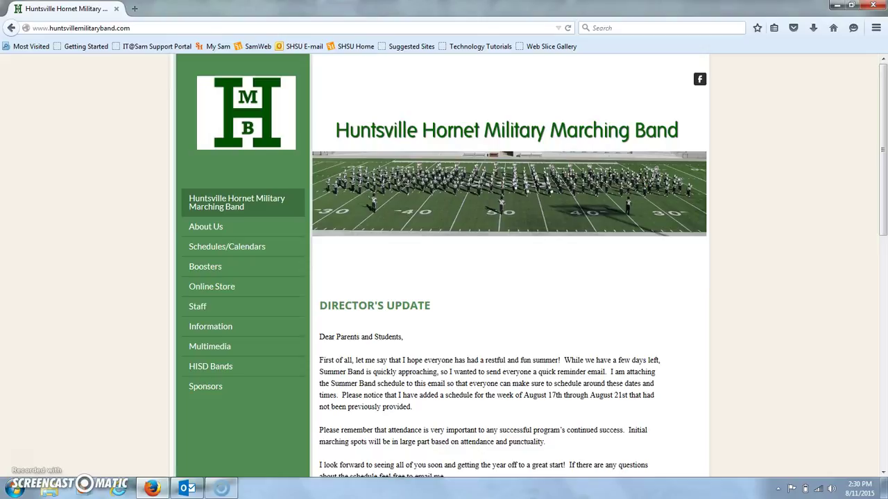
Step: Open the band website's Online Store page with the Charms links and supply invoice preview
{"action": "left_click", "coordinate": [206, 287]}
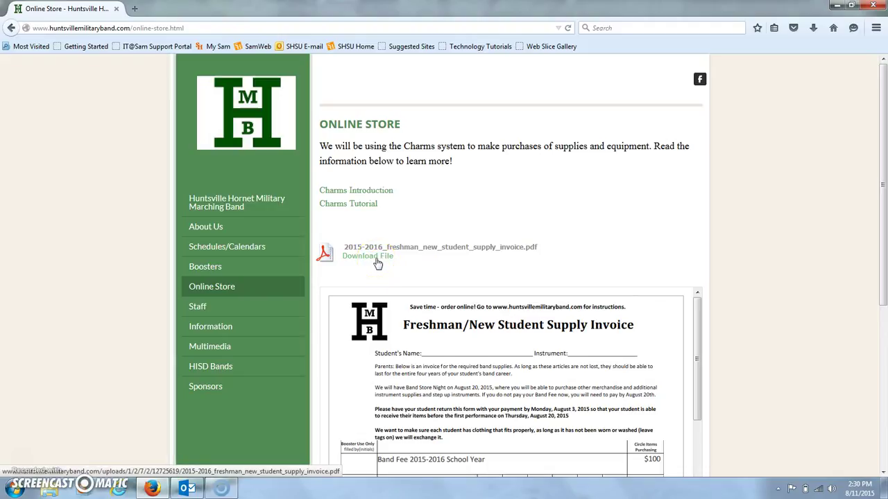
{"action": "left_click", "coordinate": [350, 208]}
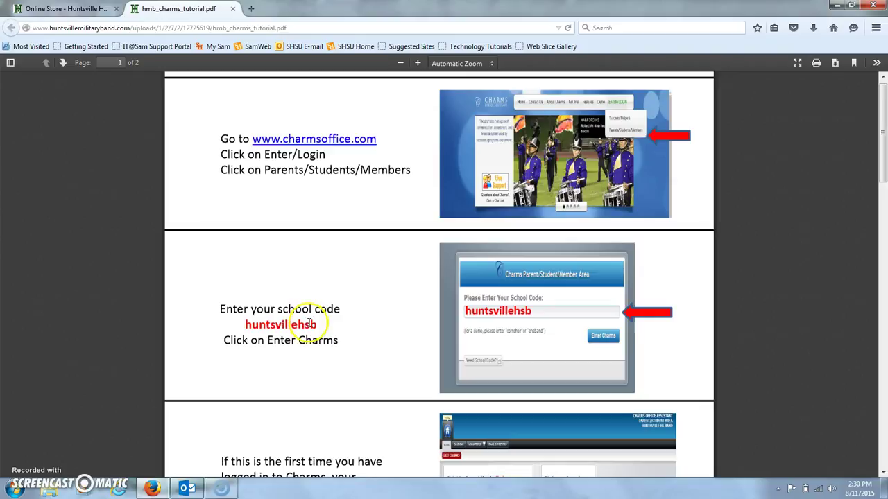
{"action": "left_click_drag", "start_coordinate": [880, 87], "coordinate": [883, 178]}
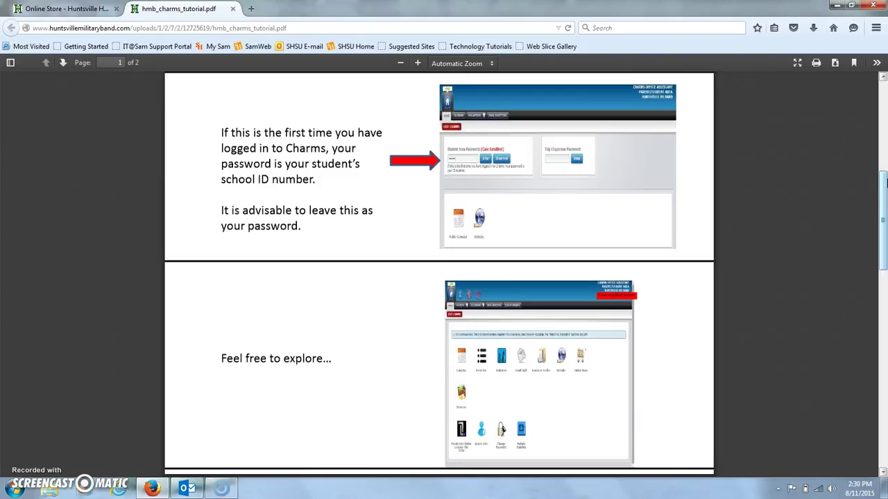
{"action": "left_click_drag", "start_coordinate": [884, 179], "coordinate": [884, 239]}
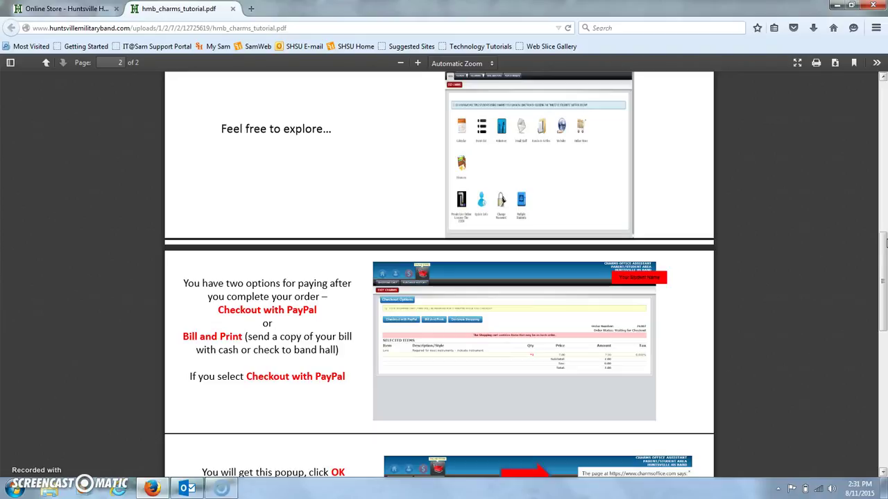
{"action": "left_click_drag", "start_coordinate": [884, 243], "coordinate": [883, 290]}
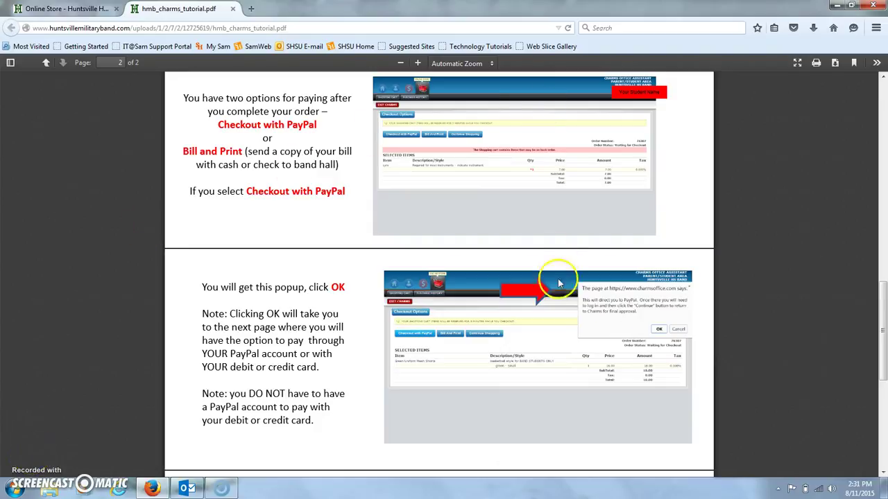
{"action": "left_click_drag", "start_coordinate": [881, 310], "coordinate": [882, 111]}
{"action": "left_click", "coordinate": [334, 144]}
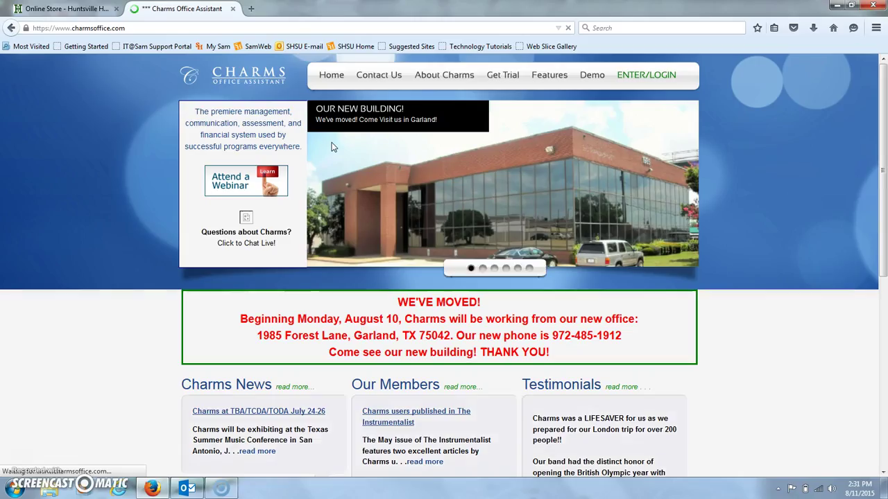
Step: Enter the Huntsville HS Band school code on the Parents/Students/Members login and continue into Charms
{"action": "mouse_move", "coordinate": [654, 88]}
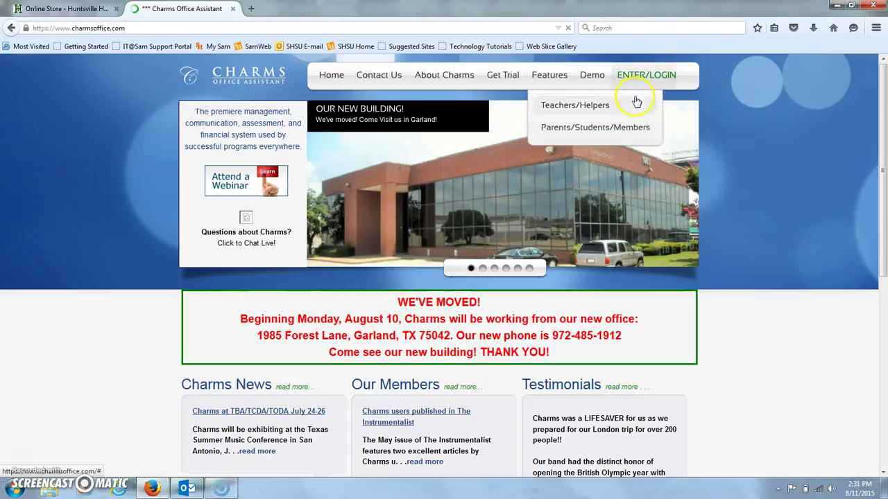
{"action": "left_click", "coordinate": [620, 128]}
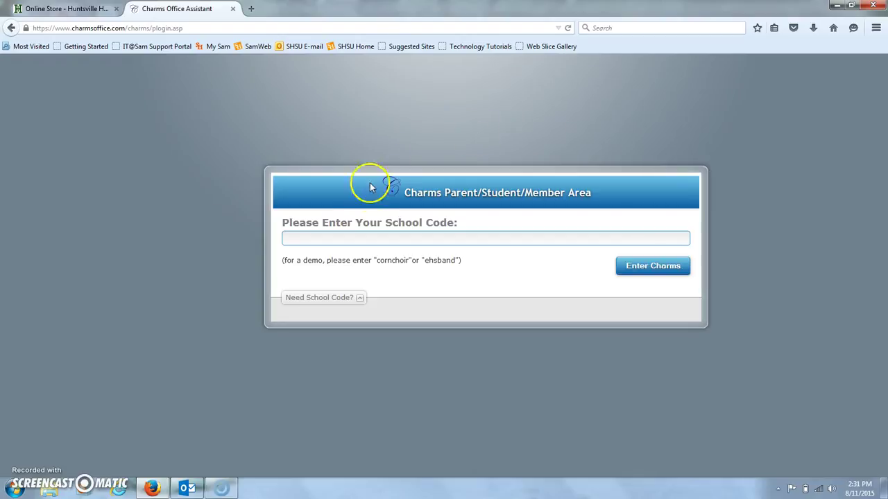
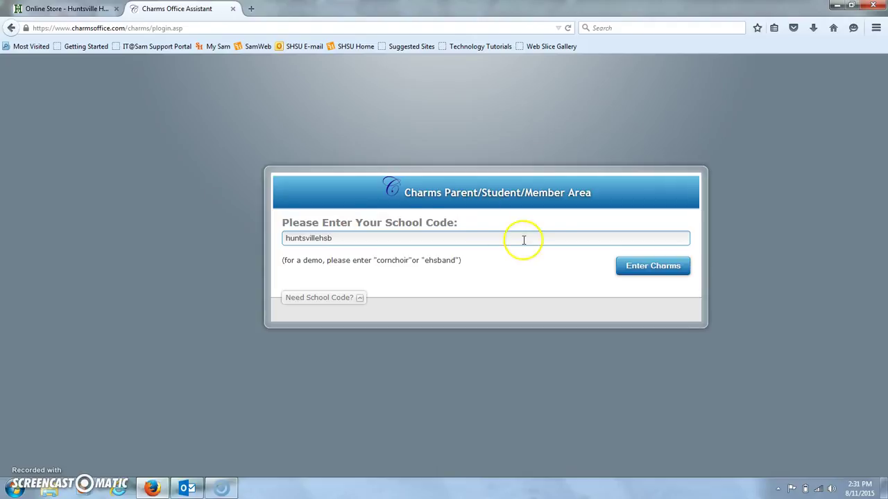
{"action": "left_click", "coordinate": [628, 262]}
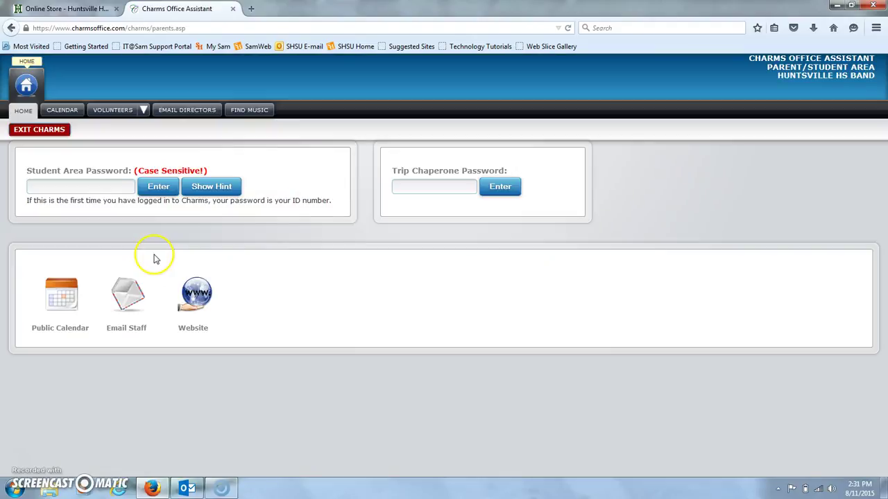
Step: Log in with the student password and decline saving the password
{"action": "left_click", "coordinate": [79, 187]}
{"action": "type", "text": "1"}
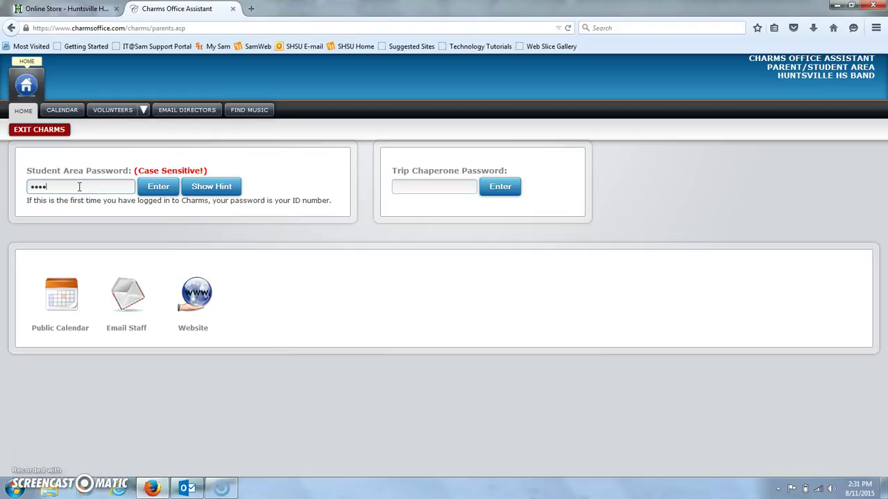
{"action": "left_click", "coordinate": [156, 187]}
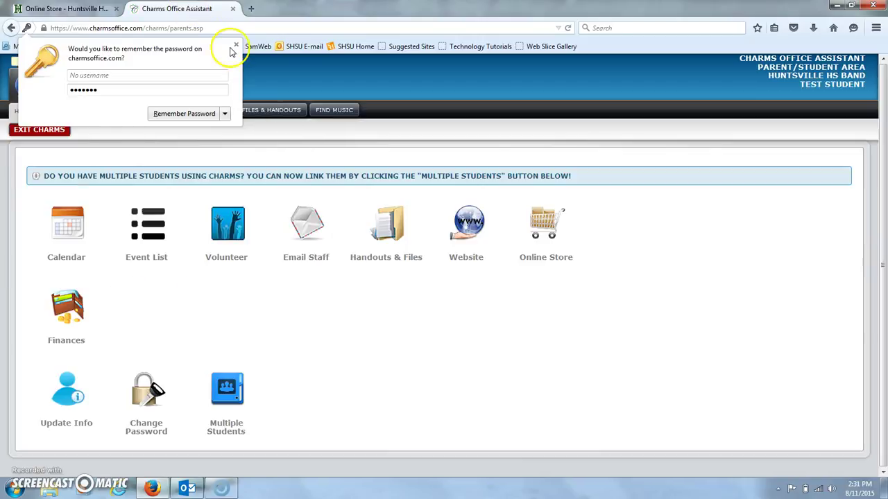
{"action": "left_click", "coordinate": [236, 45]}
Step: Put the 2015-2016 Band Fee, No Description option, into the cart at quantity 1 for 100.00
{"action": "left_click", "coordinate": [551, 226]}
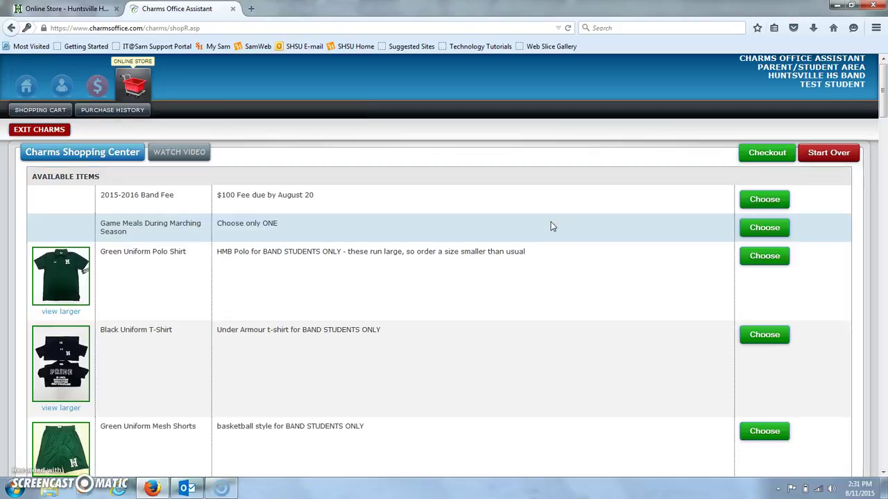
{"action": "left_click", "coordinate": [475, 200]}
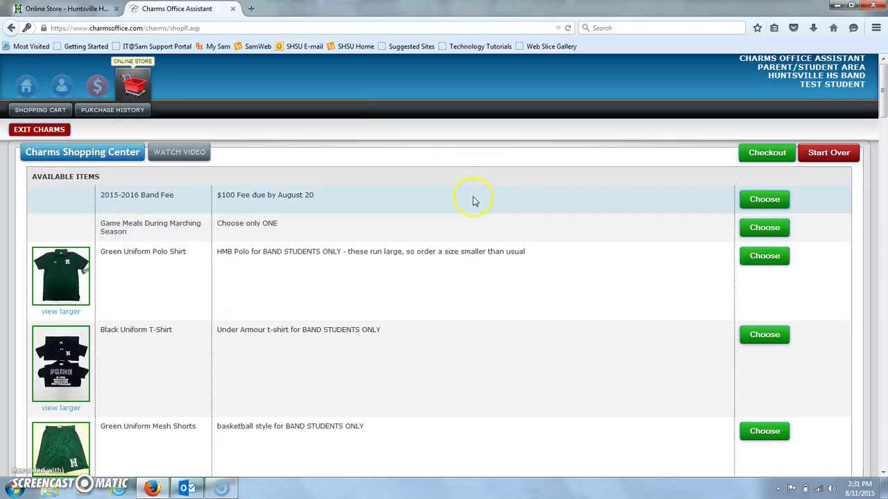
{"action": "left_click", "coordinate": [773, 200]}
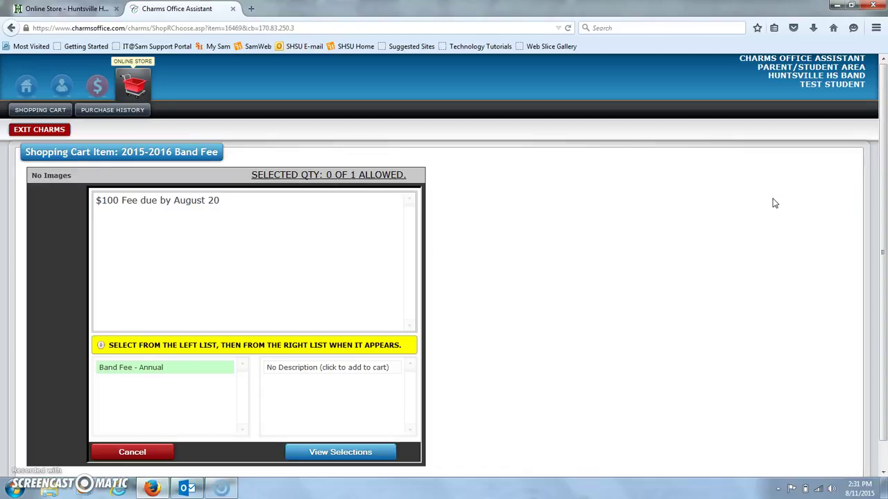
{"action": "left_click", "coordinate": [301, 368]}
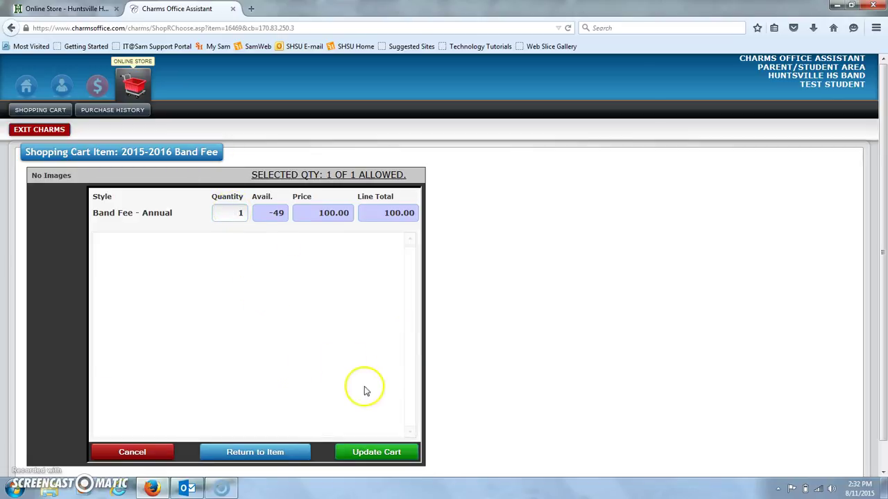
{"action": "left_click", "coordinate": [373, 454]}
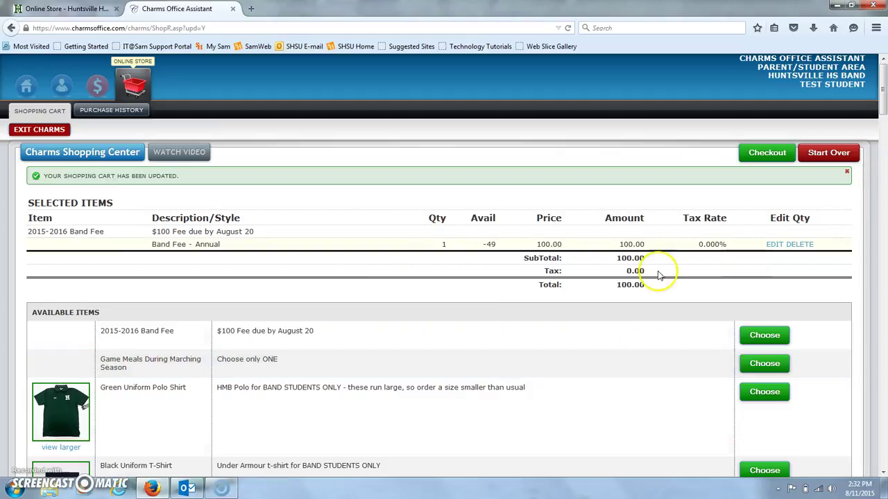
Step: Order the Game Meals item as McD - 10 Chicken Nugget for All Games, adding 60.00 to the cart
{"action": "left_click", "coordinate": [784, 364]}
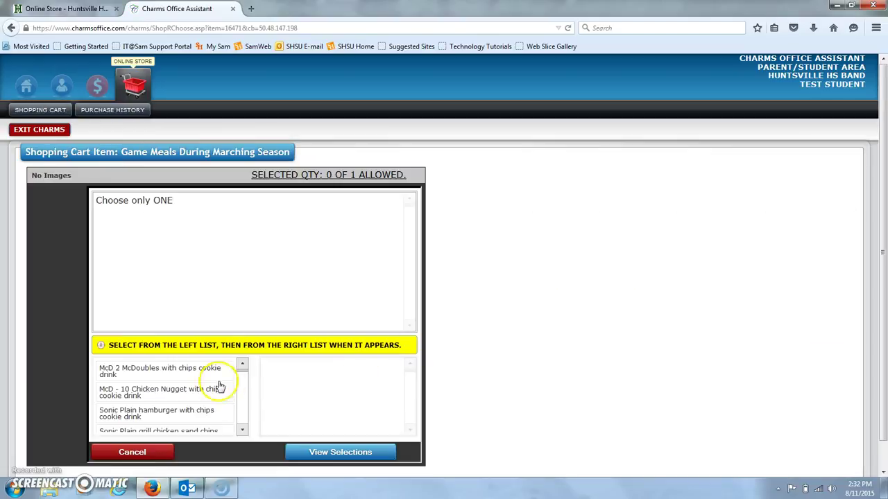
{"action": "left_click", "coordinate": [242, 429]}
{"action": "left_click", "coordinate": [242, 429]}
{"action": "left_click", "coordinate": [243, 429]}
{"action": "left_click", "coordinate": [243, 429]}
{"action": "left_click", "coordinate": [243, 428]}
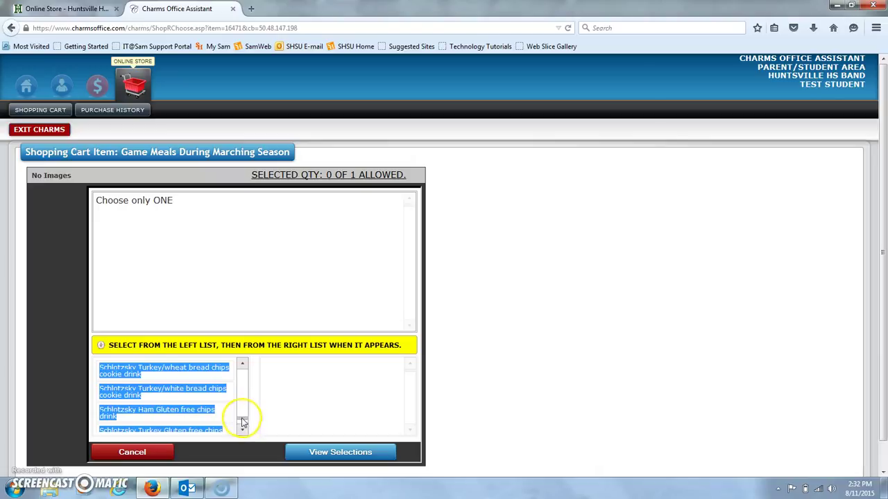
{"action": "left_click_drag", "start_coordinate": [243, 422], "coordinate": [244, 367]}
{"action": "left_click", "coordinate": [185, 396]}
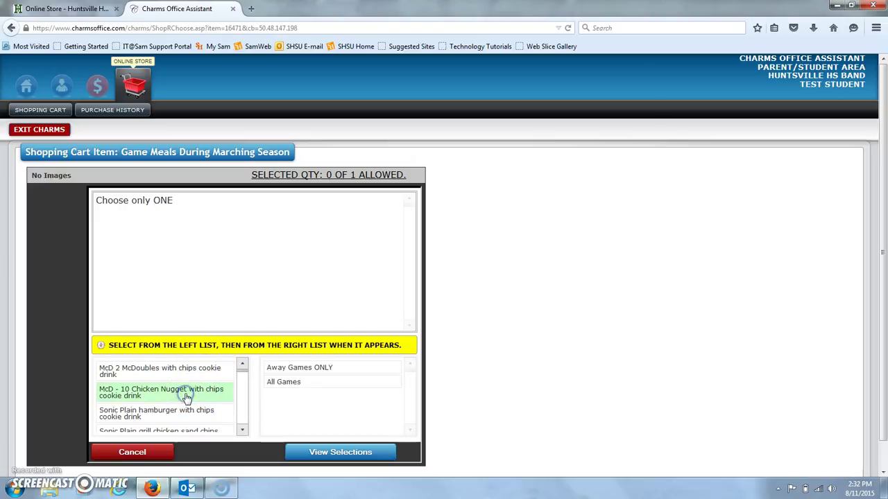
{"action": "left_click", "coordinate": [298, 371]}
{"action": "left_click", "coordinate": [427, 343]}
{"action": "left_click", "coordinate": [281, 382]}
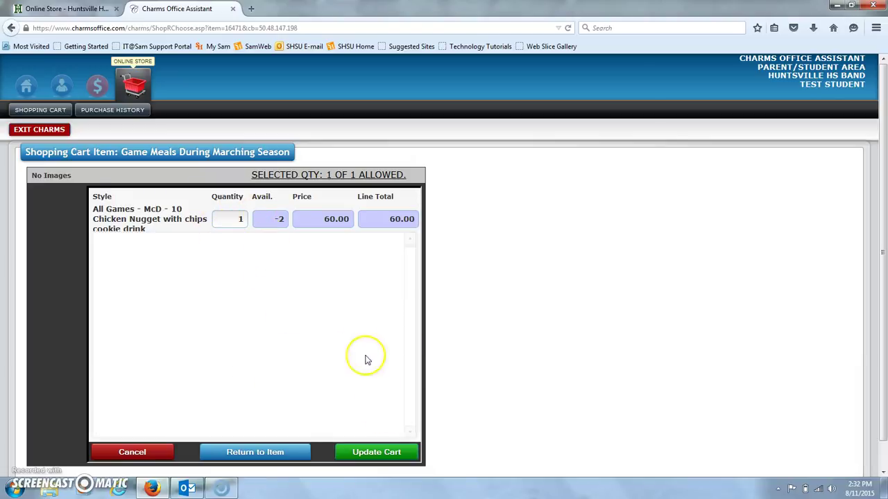
{"action": "left_click", "coordinate": [392, 451]}
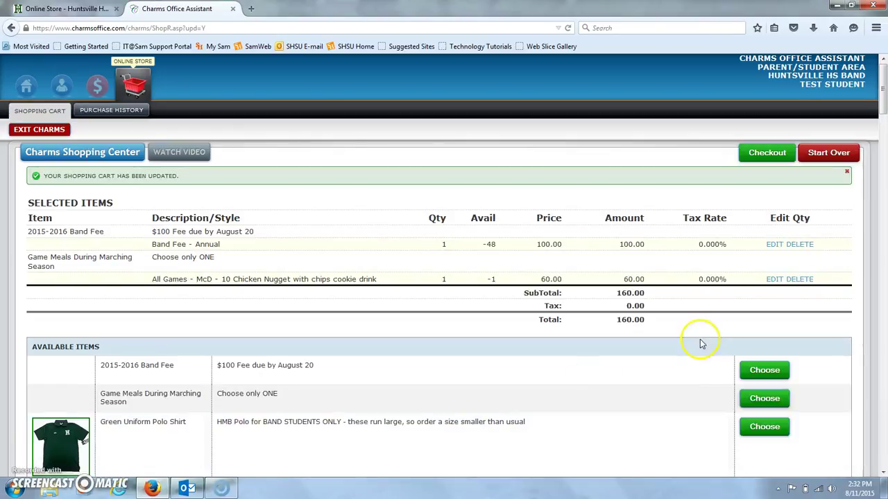
Step: Add a green Medium Uniform Polo Shirt to the cart
{"action": "left_click_drag", "start_coordinate": [882, 91], "coordinate": [884, 121]}
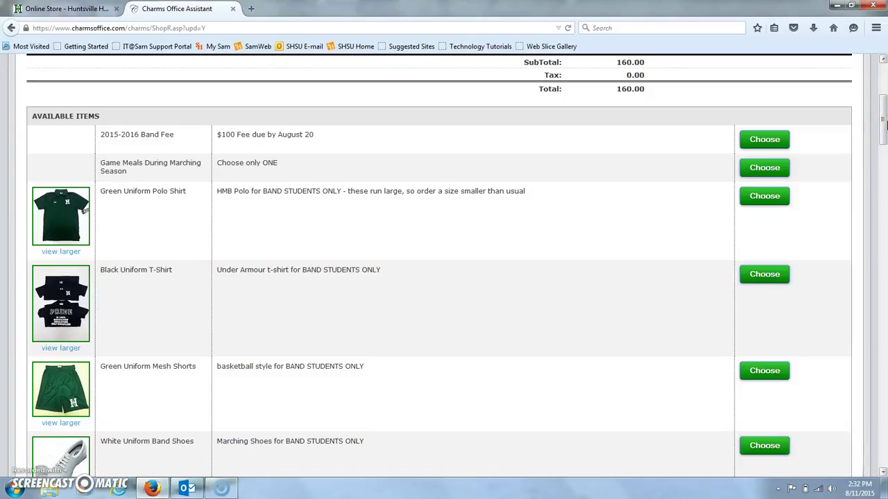
{"action": "mouse_move", "coordinate": [883, 121]}
{"action": "left_mouse_down"}
{"action": "mouse_move", "coordinate": [883, 140]}
{"action": "mouse_move", "coordinate": [883, 115]}
{"action": "left_mouse_up"}
{"action": "left_click", "coordinate": [772, 197]}
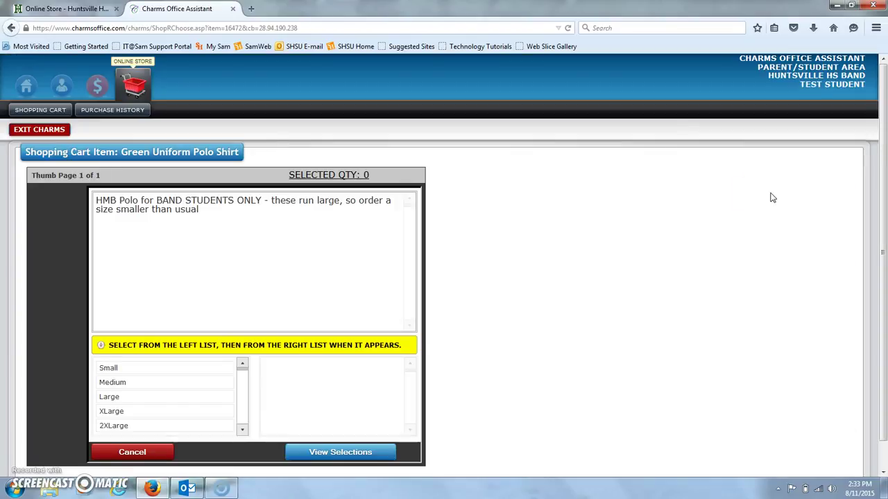
{"action": "left_click", "coordinate": [135, 385]}
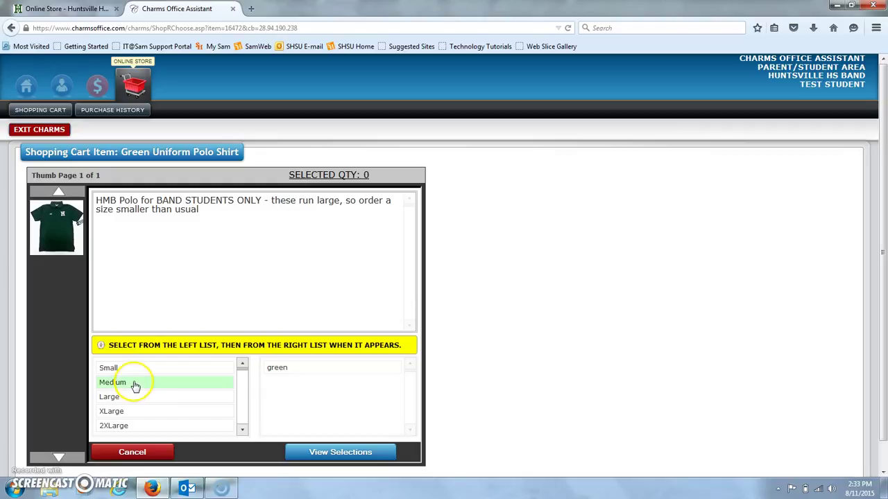
{"action": "left_click", "coordinate": [305, 369]}
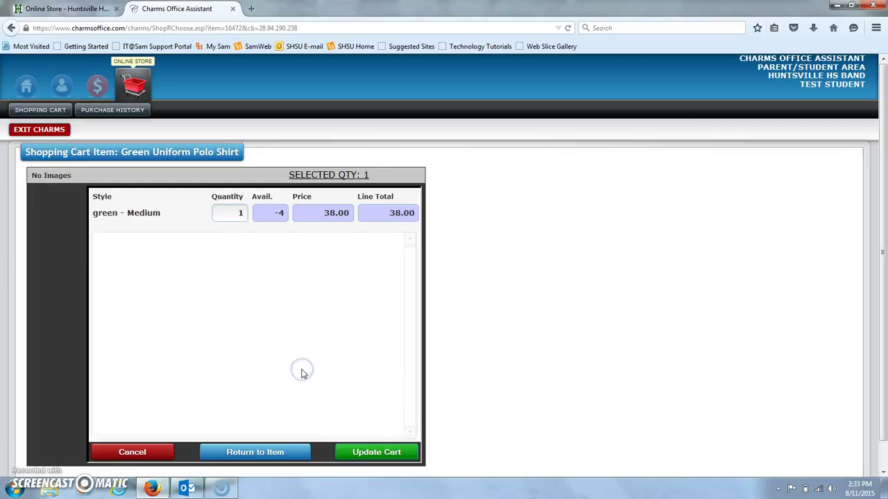
{"action": "left_click", "coordinate": [387, 454]}
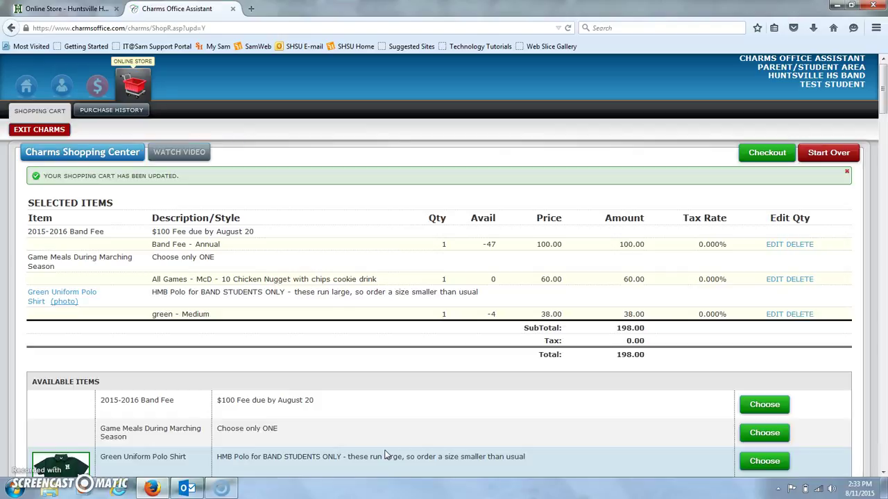
Step: Add two Large Black Uniform T-Shirts to the cart
{"action": "left_click_drag", "start_coordinate": [882, 104], "coordinate": [883, 150]}
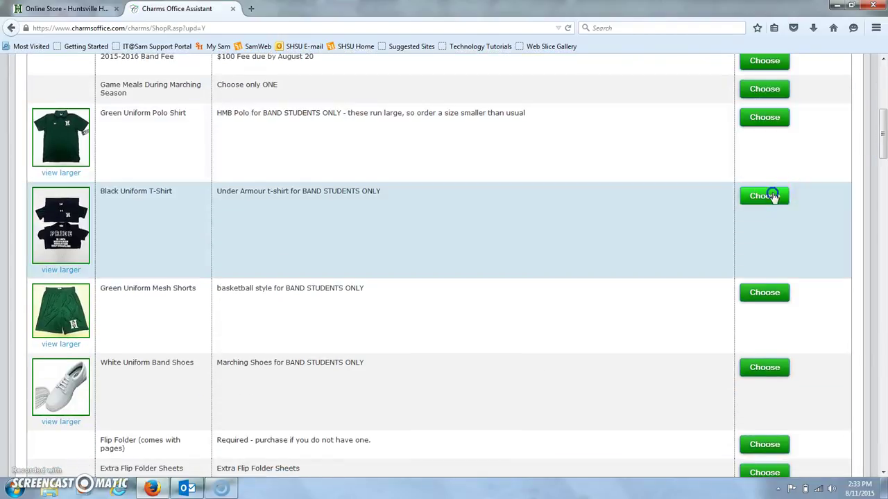
{"action": "left_click", "coordinate": [775, 195]}
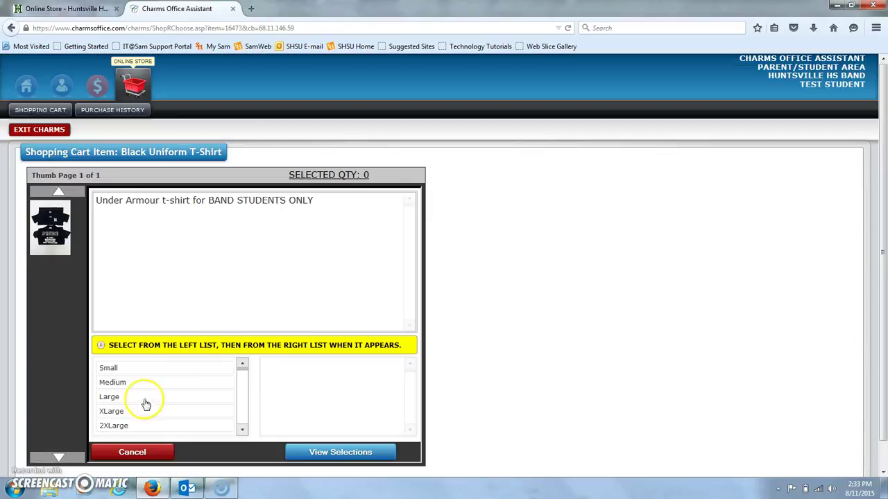
{"action": "left_click", "coordinate": [143, 397]}
{"action": "left_click", "coordinate": [282, 369]}
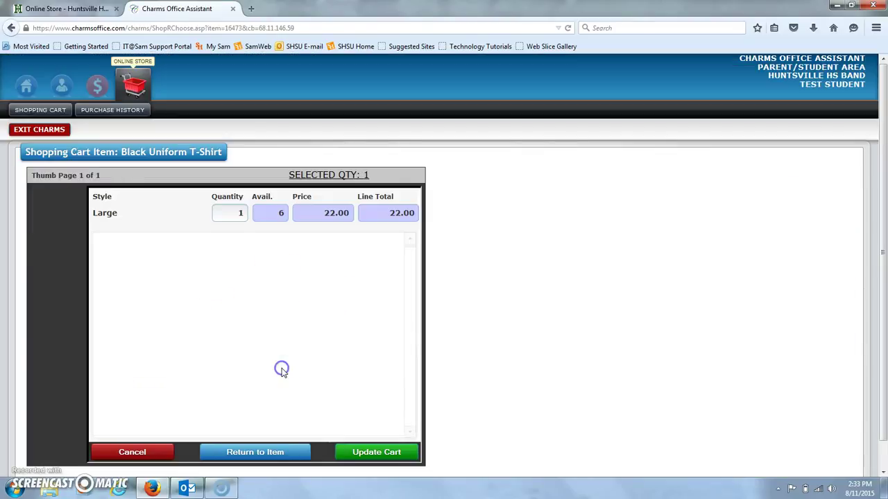
{"action": "left_click", "coordinate": [239, 212]}
{"action": "key", "text": "BackSpace"}
{"action": "type", "text": "2"}
{"action": "left_click", "coordinate": [357, 452]}
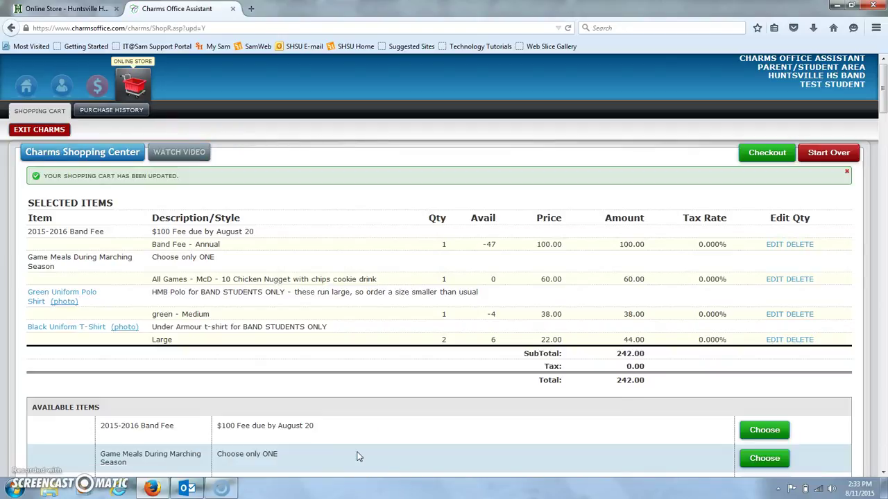
Step: Add green Large Uniform Mesh Shorts to the cart
{"action": "left_click_drag", "start_coordinate": [879, 97], "coordinate": [884, 127]}
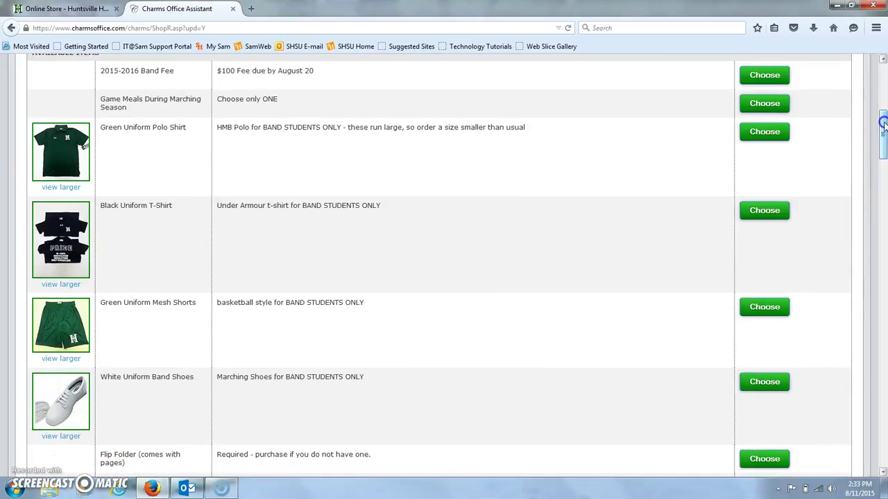
{"action": "left_click", "coordinate": [763, 308]}
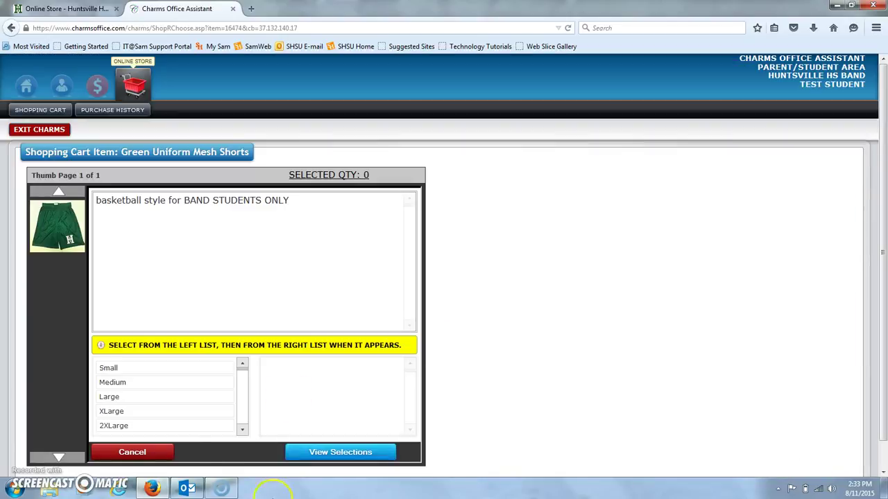
{"action": "left_click", "coordinate": [150, 397]}
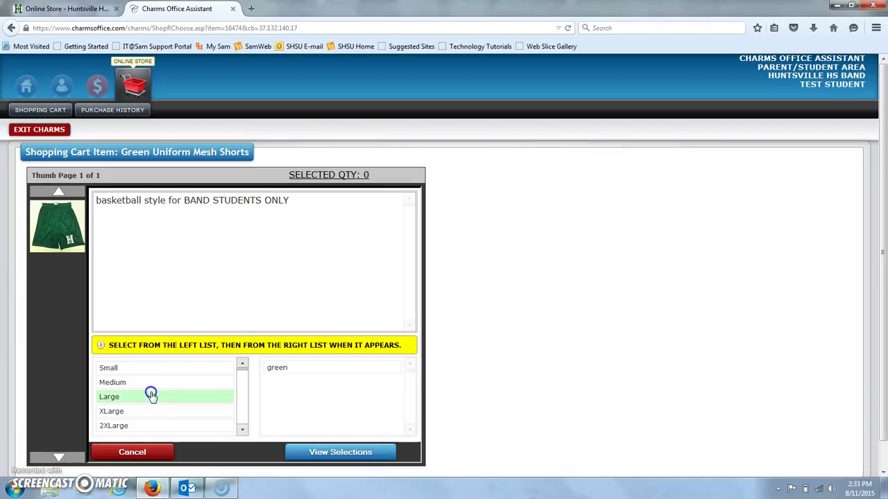
{"action": "left_click", "coordinate": [296, 375]}
{"action": "left_click", "coordinate": [373, 459]}
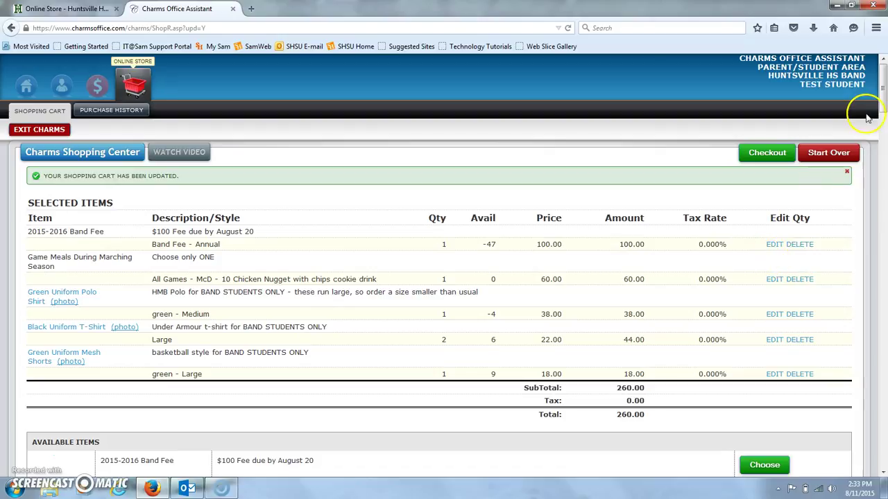
Step: Add the White Uniform Band Shoes with their only style option, bringing the total to 298.00
{"action": "left_click_drag", "start_coordinate": [883, 69], "coordinate": [882, 154]}
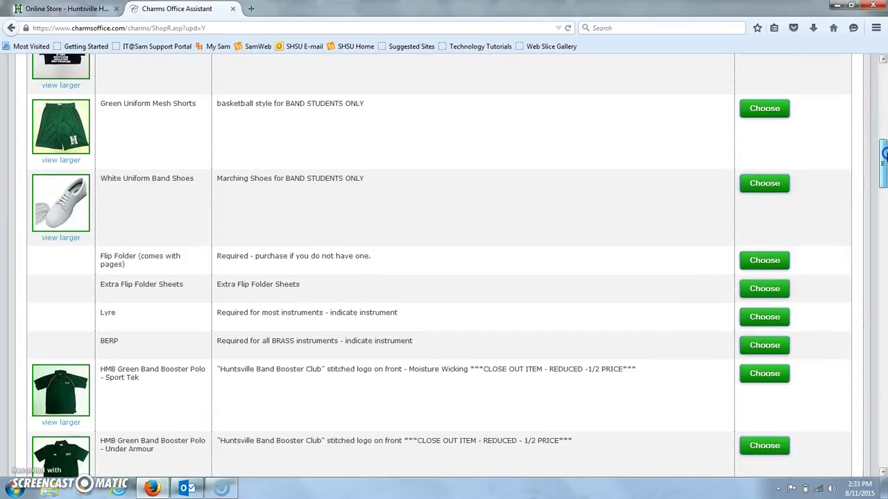
{"action": "left_click", "coordinate": [767, 182]}
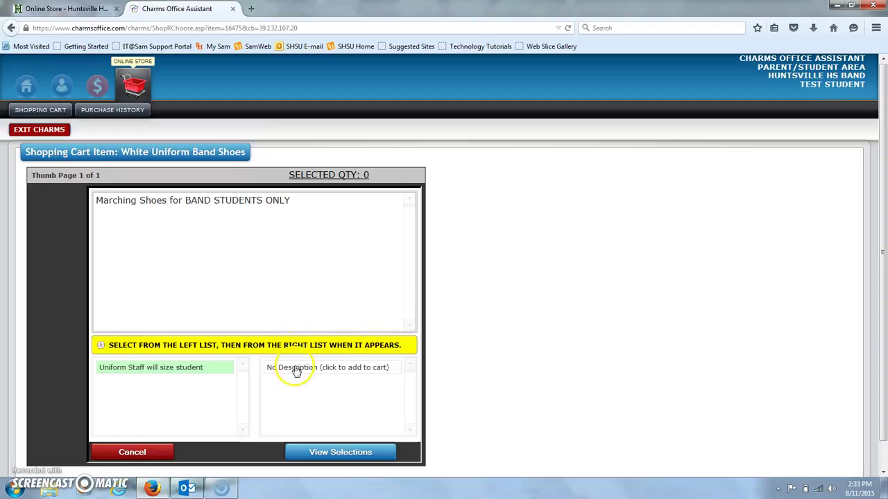
{"action": "left_click", "coordinate": [296, 371]}
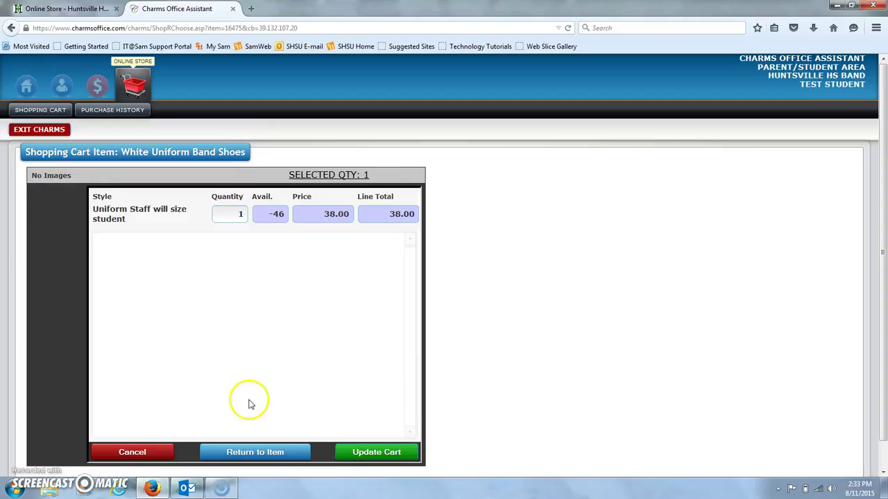
{"action": "left_click", "coordinate": [349, 458]}
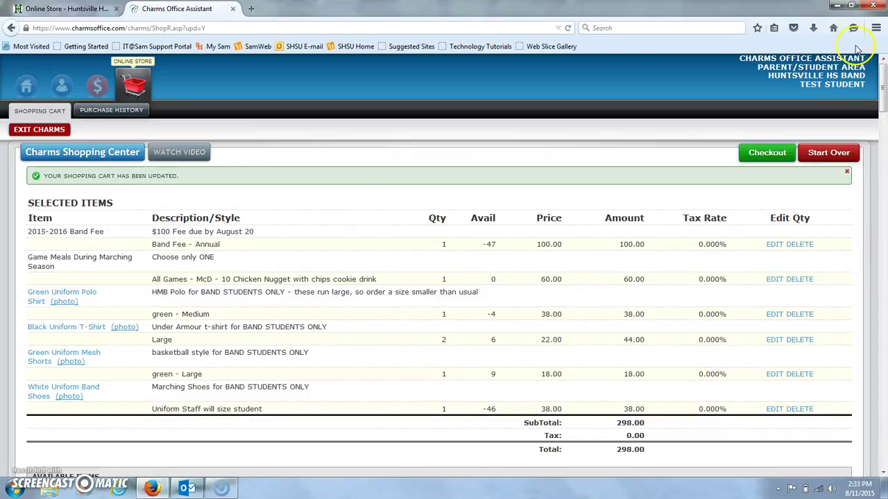
Step: Add the HMB Green Booster T-Shirt Cotton-Poly Blend in Large, green, quantity 1
{"action": "left_click_drag", "start_coordinate": [882, 91], "coordinate": [883, 180]}
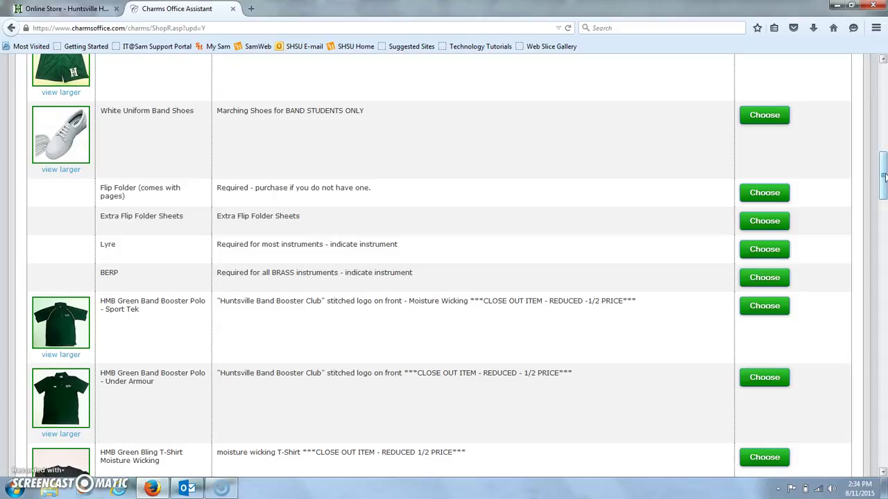
{"action": "left_click_drag", "start_coordinate": [883, 177], "coordinate": [883, 206]}
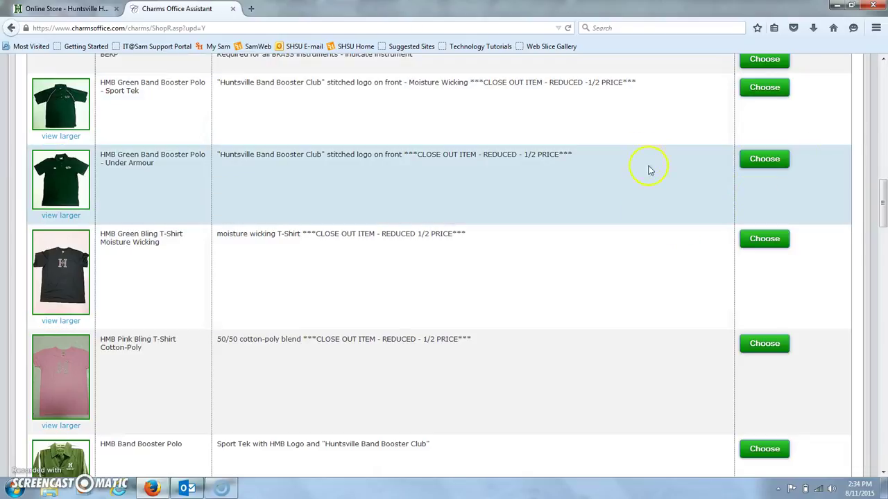
{"action": "left_click_drag", "start_coordinate": [885, 169], "coordinate": [884, 218]}
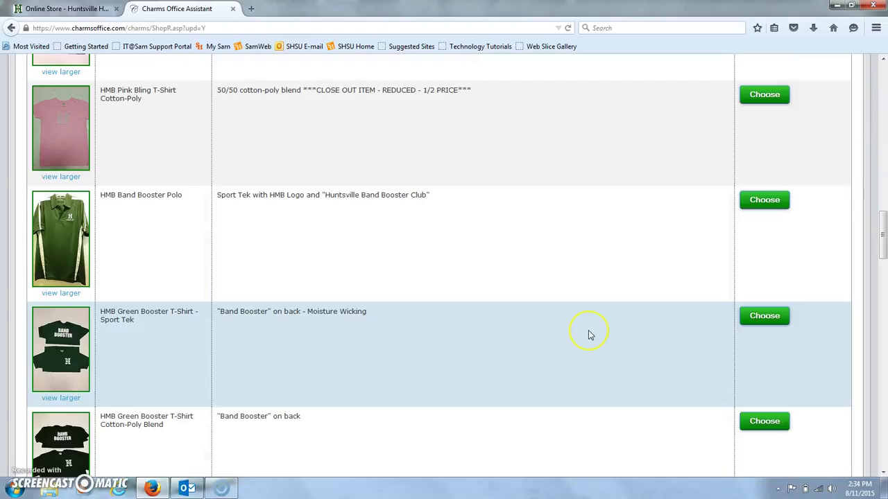
{"action": "left_click", "coordinate": [765, 424]}
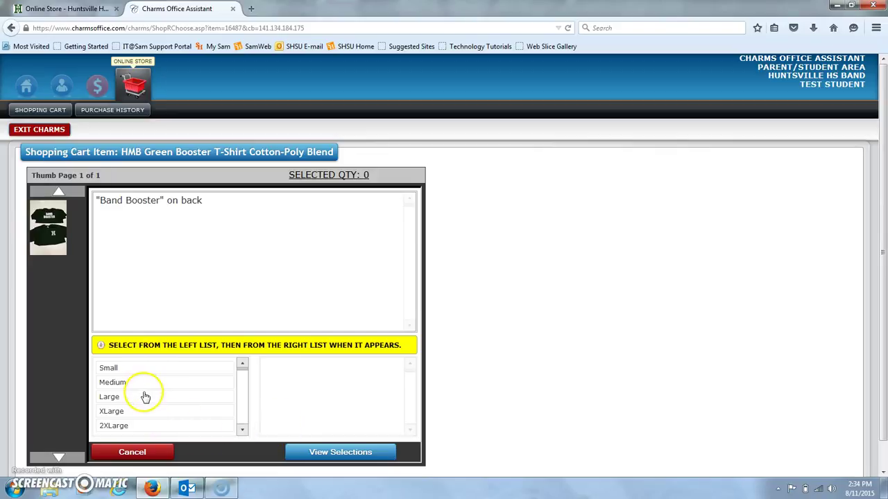
{"action": "left_click", "coordinate": [143, 397]}
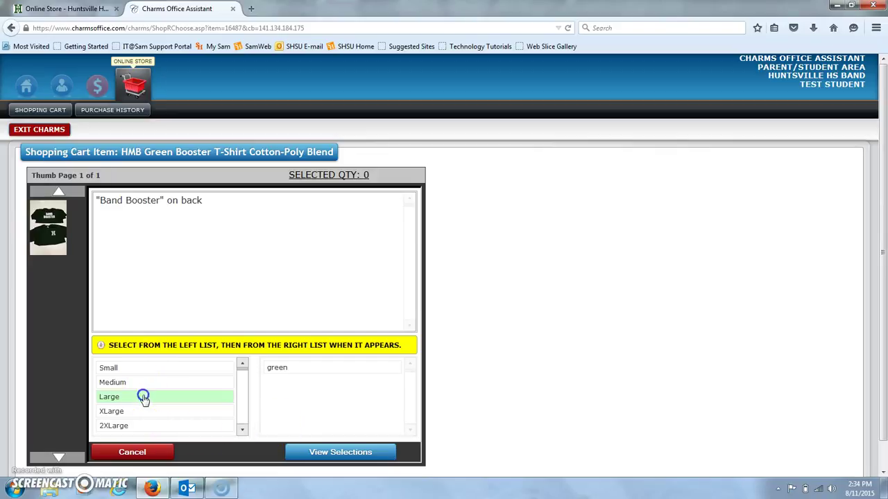
{"action": "left_click", "coordinate": [311, 370]}
{"action": "left_click", "coordinate": [378, 452]}
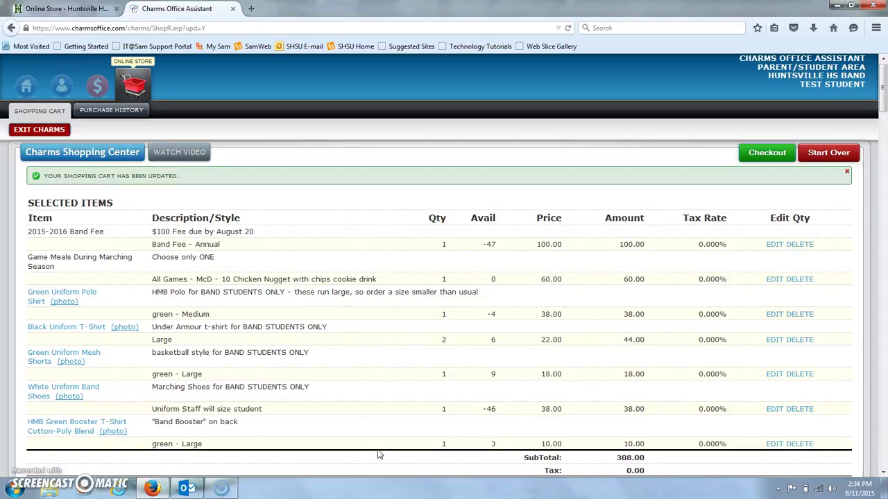
{"action": "left_click_drag", "start_coordinate": [882, 93], "coordinate": [883, 428]}
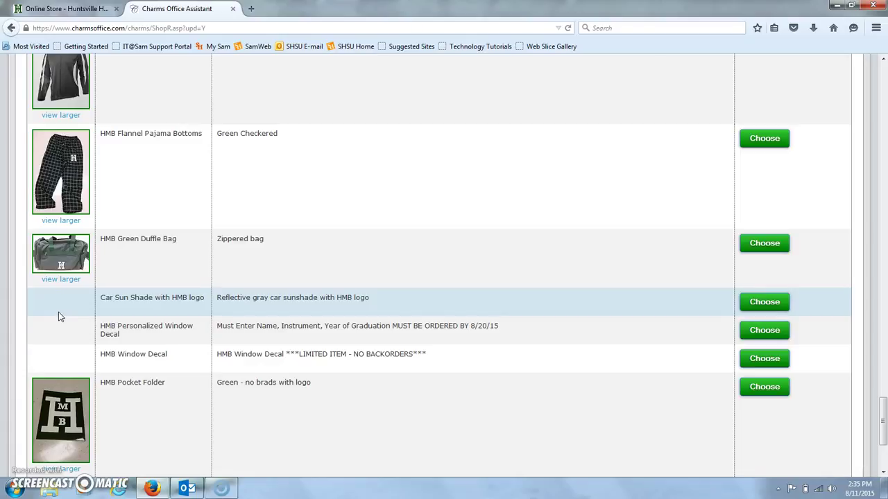
Step: Add the HMB Personalized Window Decal at quantity 2, 11.00 each for a 22.00 line
{"action": "left_click", "coordinate": [158, 325]}
{"action": "left_click", "coordinate": [444, 333]}
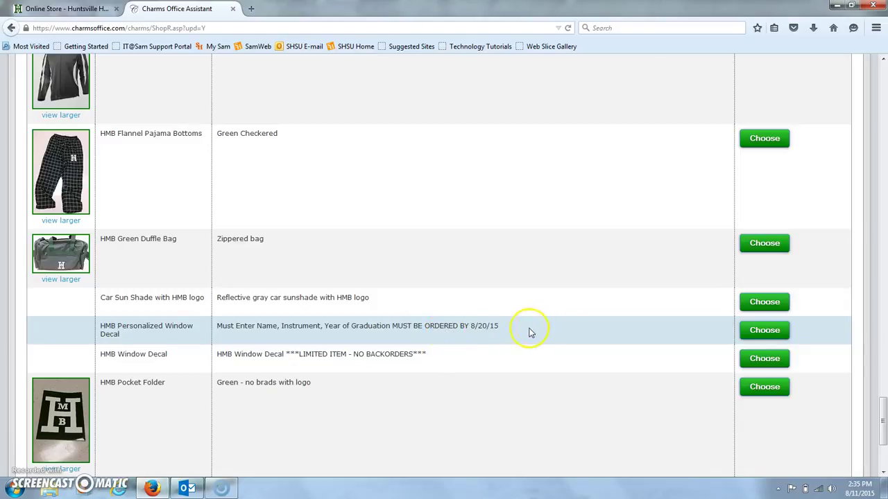
{"action": "left_click", "coordinate": [746, 333]}
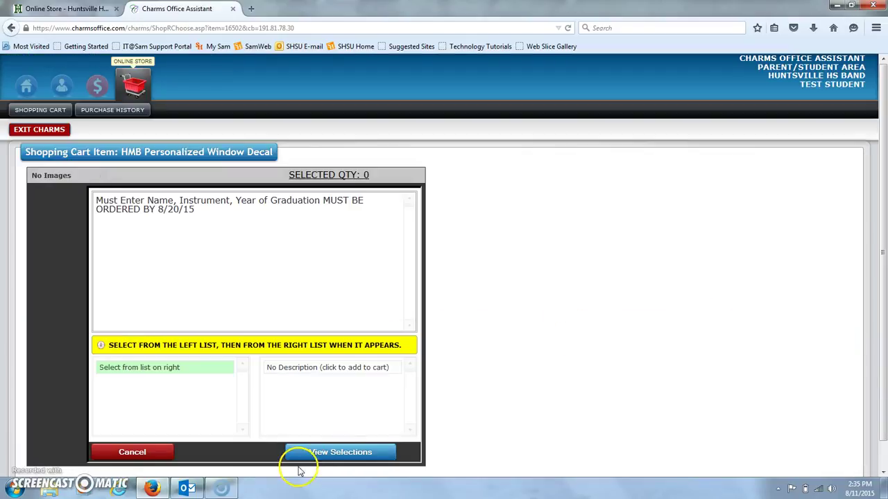
{"action": "left_click", "coordinate": [303, 369]}
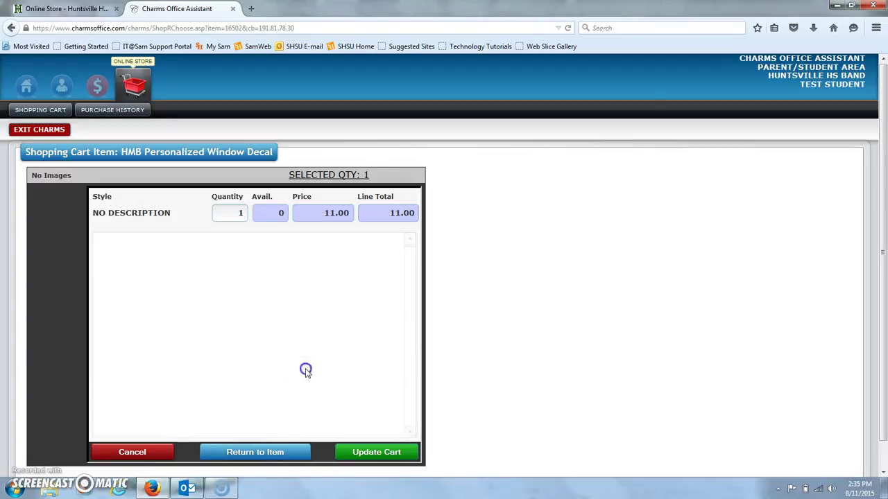
{"action": "double_click", "coordinate": [241, 214]}
{"action": "type", "text": "2"}
{"action": "left_click", "coordinate": [364, 458]}
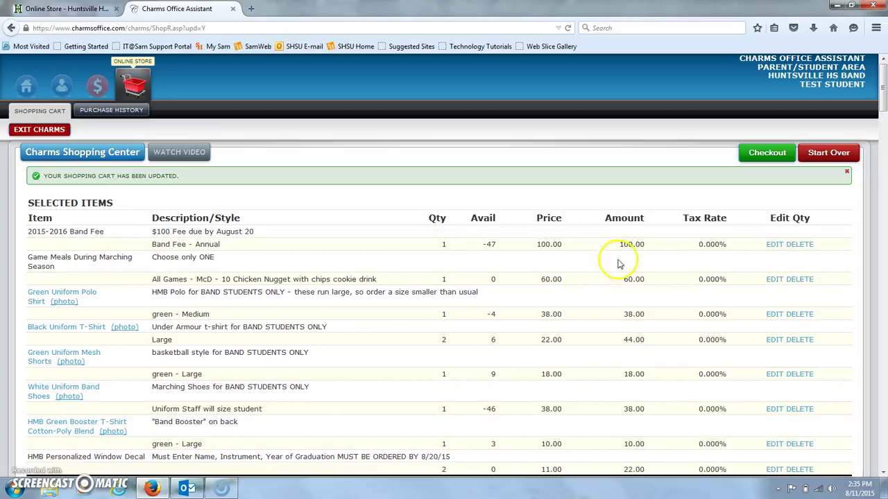
Step: Check out the cart with PayPal as the payment option and accept the redirect
{"action": "mouse_move", "coordinate": [884, 88]}
{"action": "left_mouse_down"}
{"action": "mouse_move", "coordinate": [884, 234]}
{"action": "mouse_move", "coordinate": [883, 85]}
{"action": "left_mouse_up"}
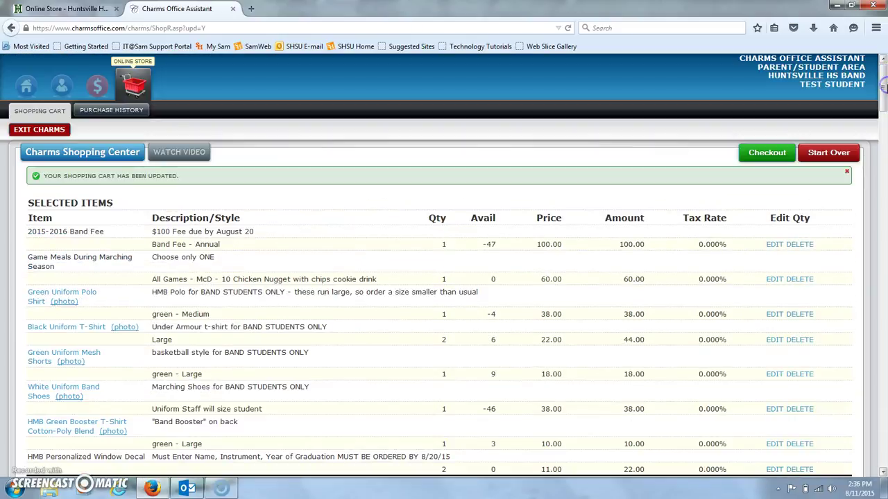
{"action": "left_click", "coordinate": [768, 153]}
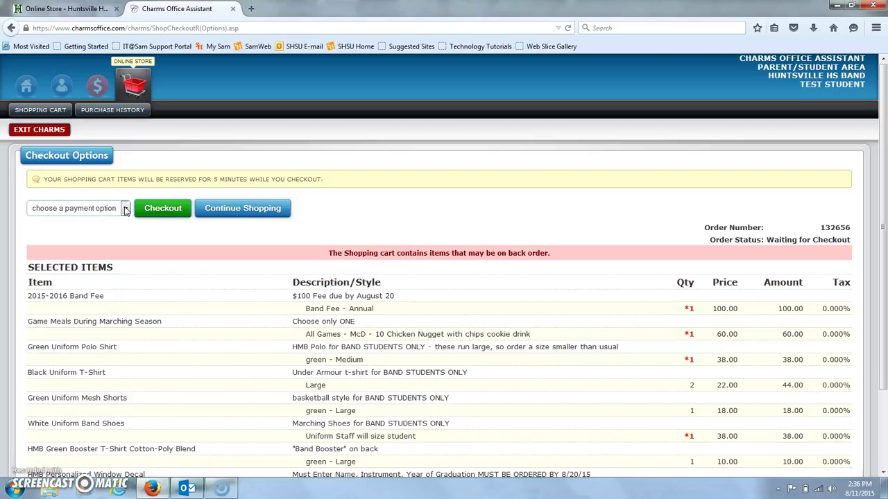
{"action": "left_click", "coordinate": [126, 209]}
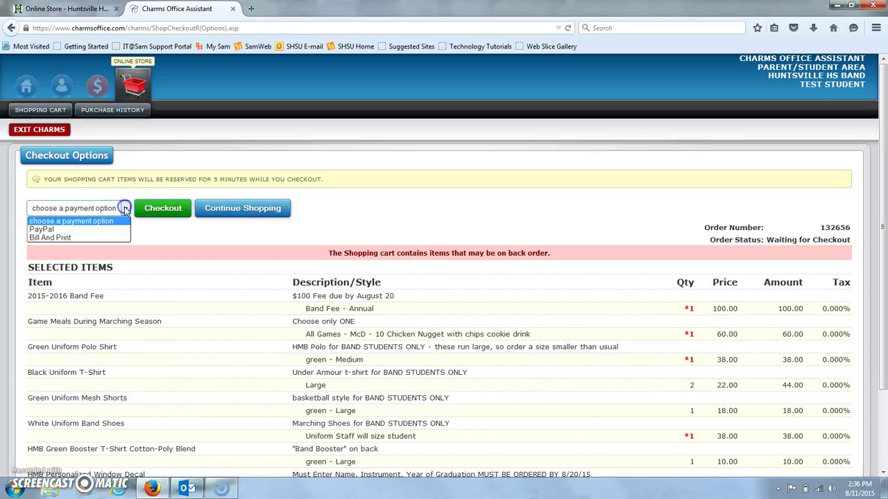
{"action": "left_click", "coordinate": [95, 229]}
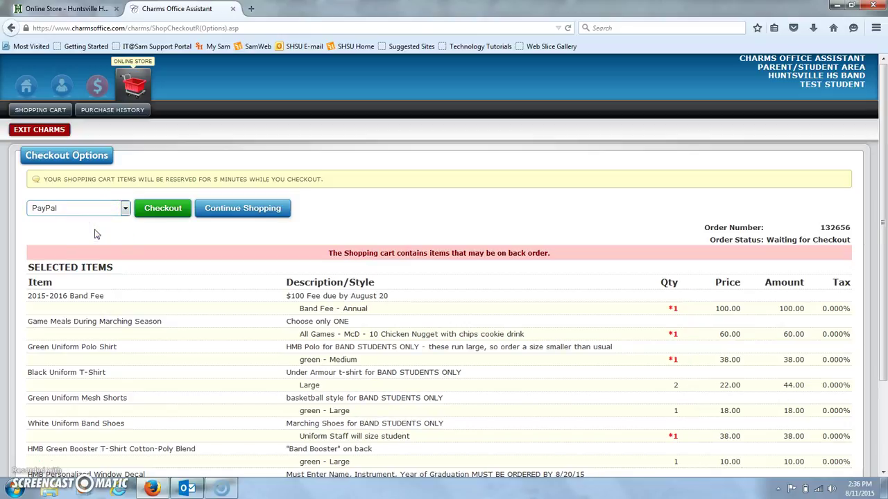
{"action": "left_click", "coordinate": [164, 210]}
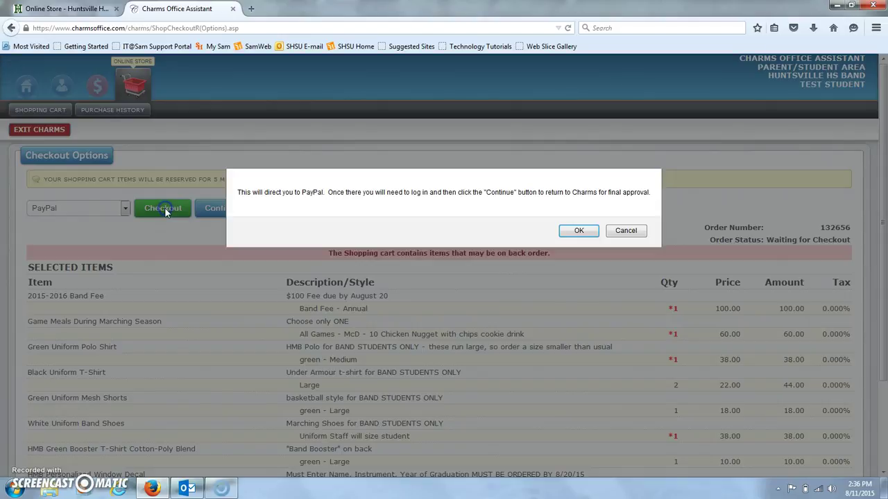
{"action": "left_click", "coordinate": [578, 232]}
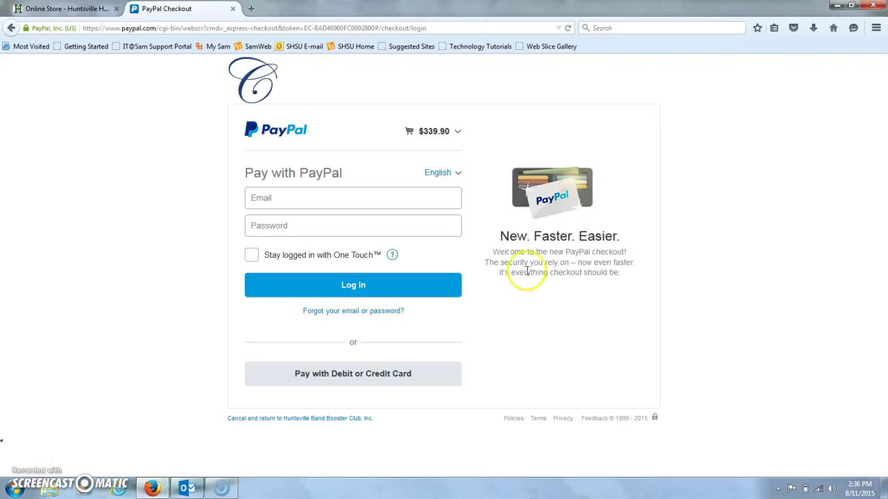
Step: Open PayPal's debit or credit card form, then go back twice to Charms' Checkout Options
{"action": "left_click", "coordinate": [403, 383]}
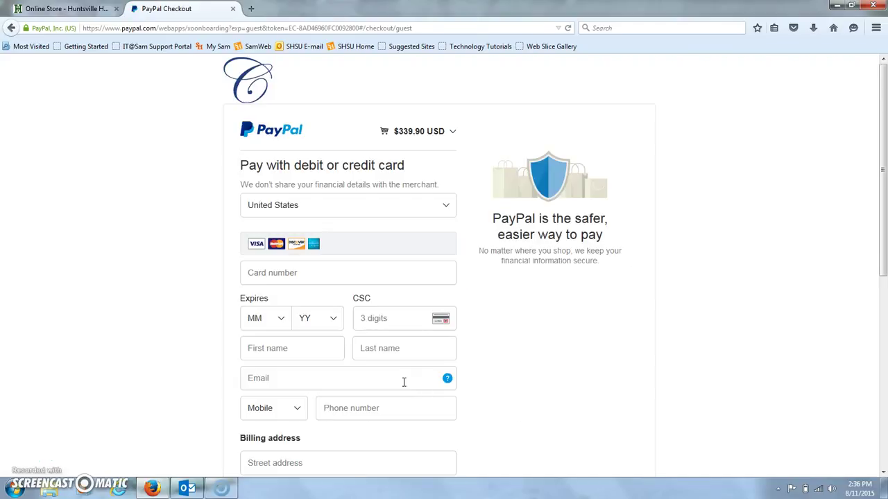
{"action": "left_click", "coordinate": [299, 402]}
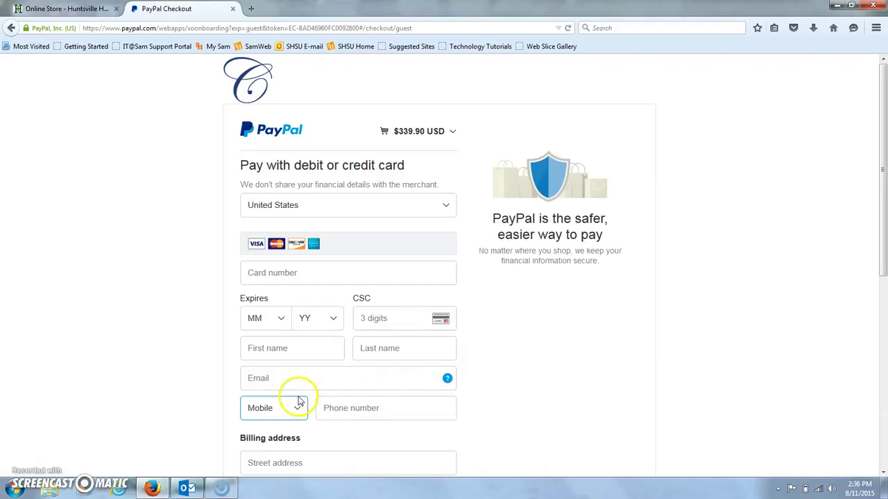
{"action": "left_click", "coordinate": [9, 27]}
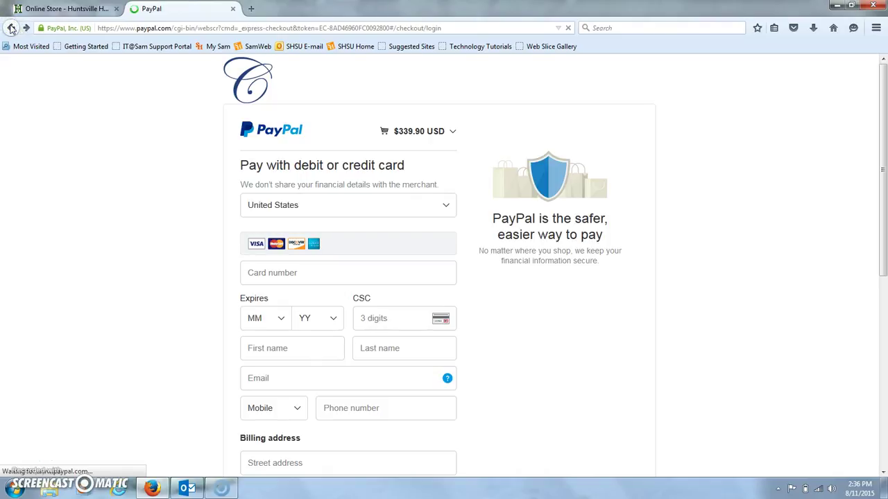
{"action": "left_click", "coordinate": [11, 28]}
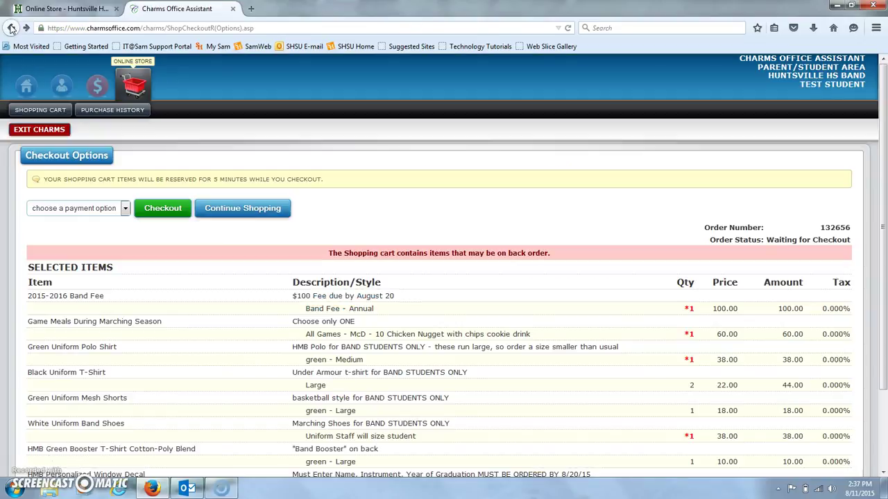
{"action": "left_click", "coordinate": [127, 210]}
{"action": "left_click", "coordinate": [93, 240]}
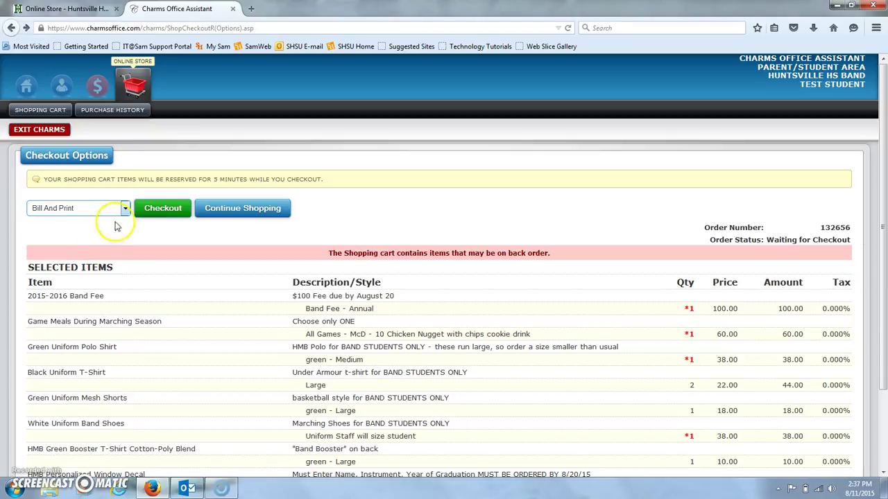
{"action": "left_click", "coordinate": [164, 206]}
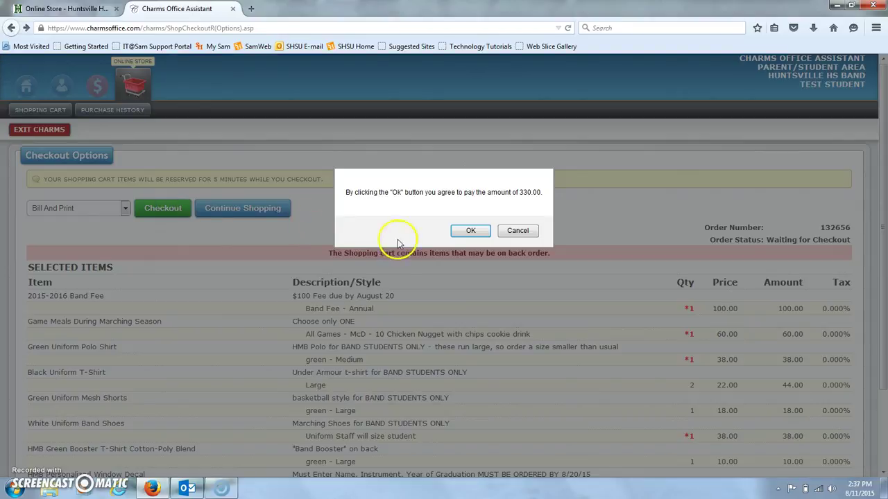
{"action": "left_click", "coordinate": [473, 231]}
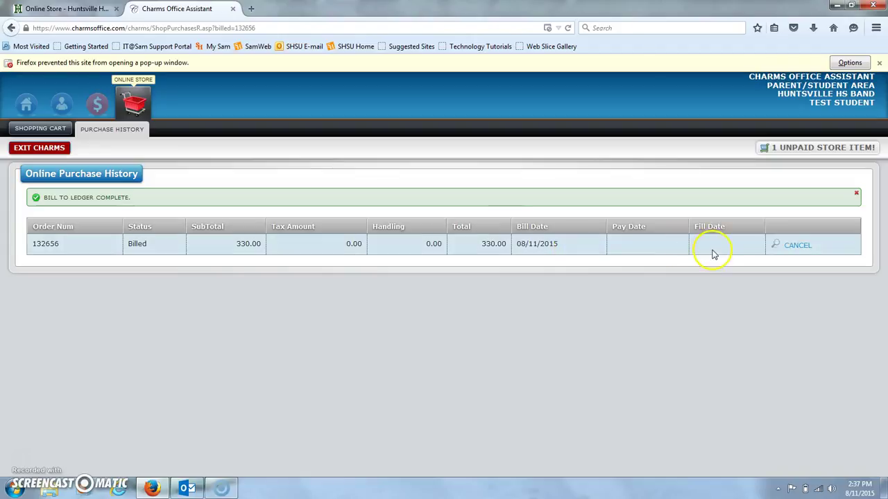
{"action": "left_click", "coordinate": [776, 246]}
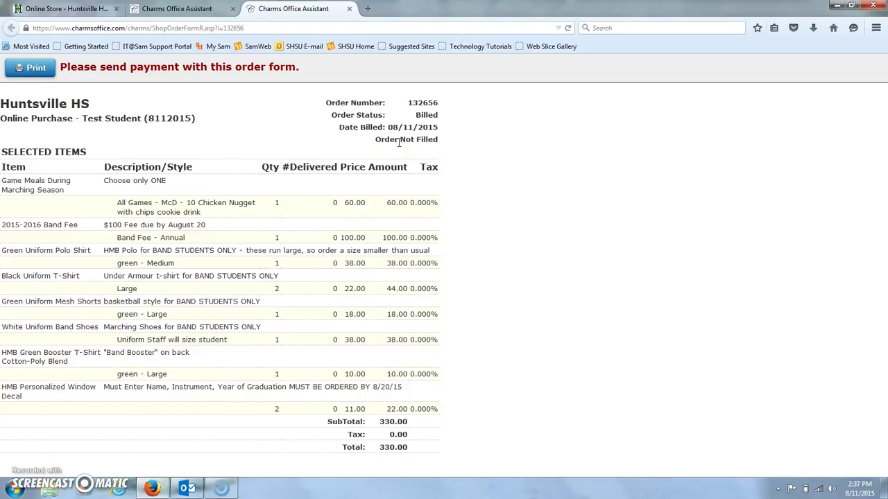
Step: Cancel printing of the order form and close the order form page
{"action": "left_click", "coordinate": [38, 72]}
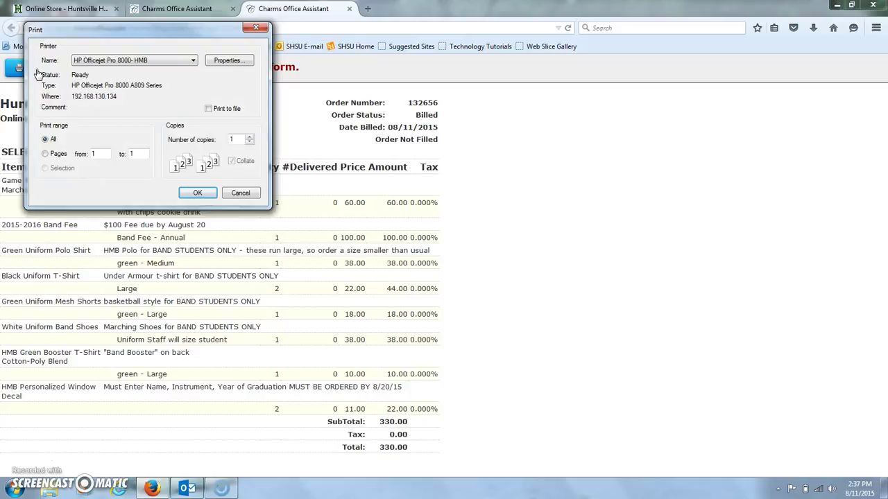
{"action": "left_click", "coordinate": [240, 193]}
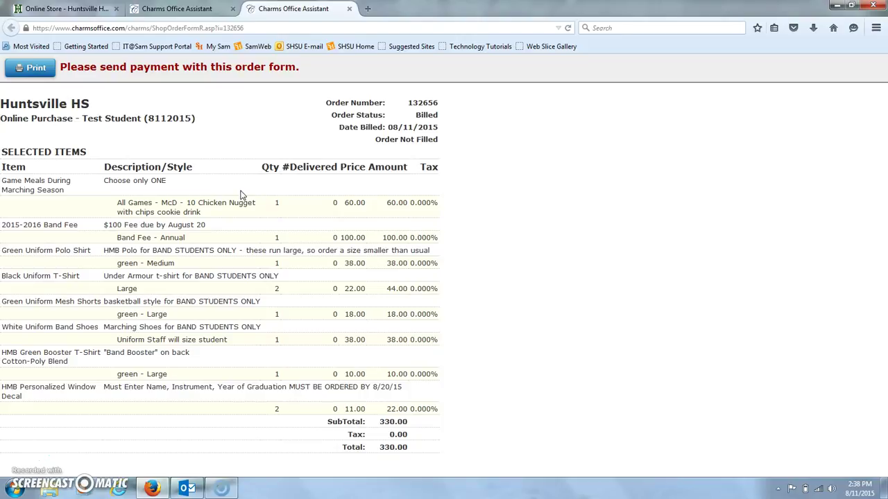
{"action": "left_click", "coordinate": [349, 9]}
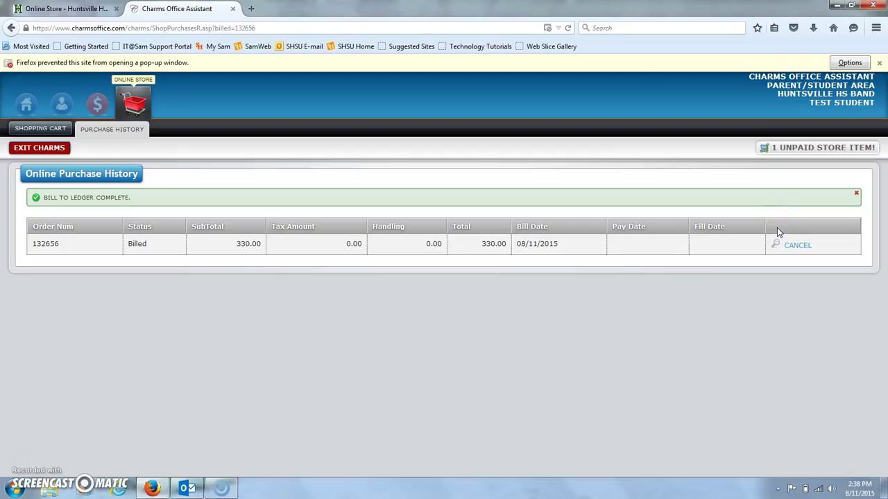
{"action": "left_click", "coordinate": [797, 245]}
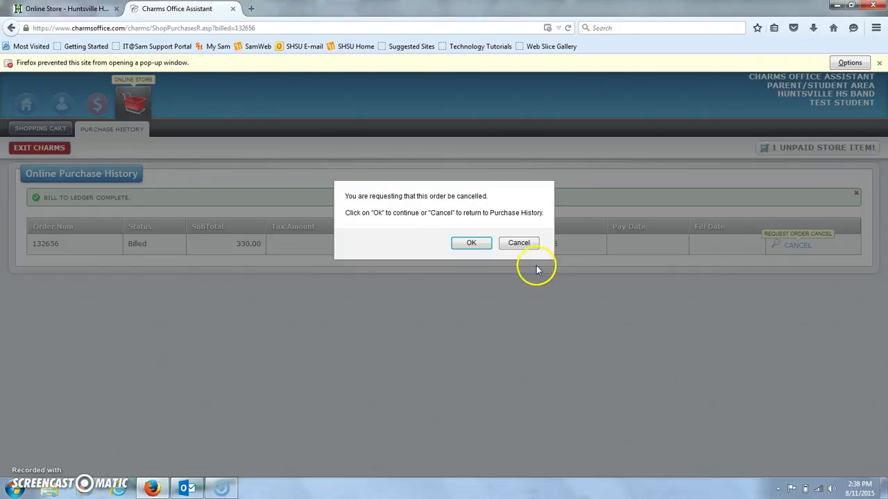
{"action": "left_click", "coordinate": [484, 244]}
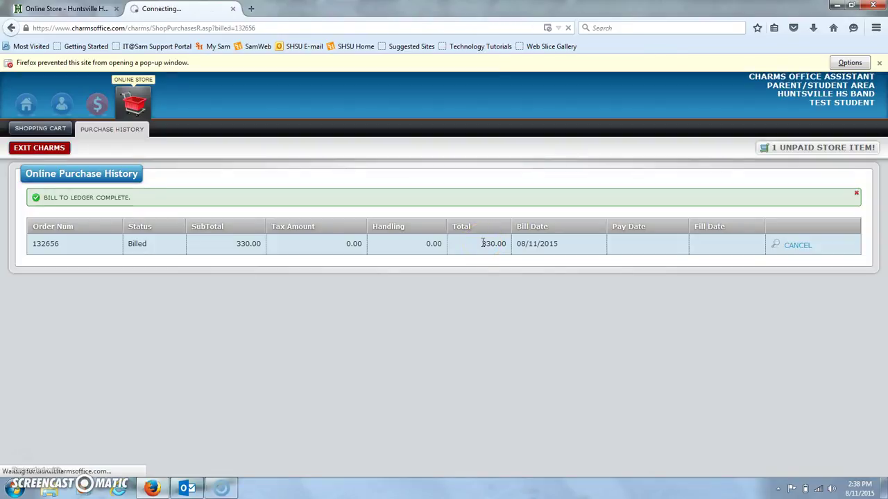
{"action": "left_click", "coordinate": [652, 204]}
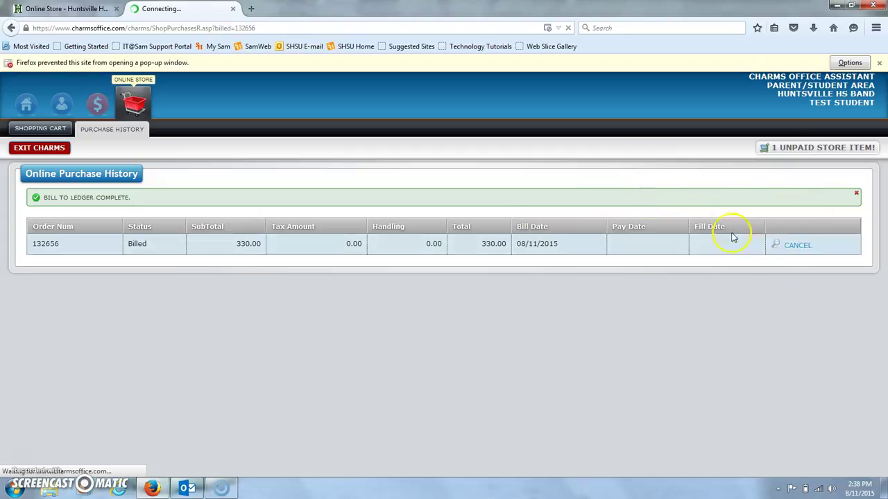
{"action": "mouse_move", "coordinate": [794, 159]}
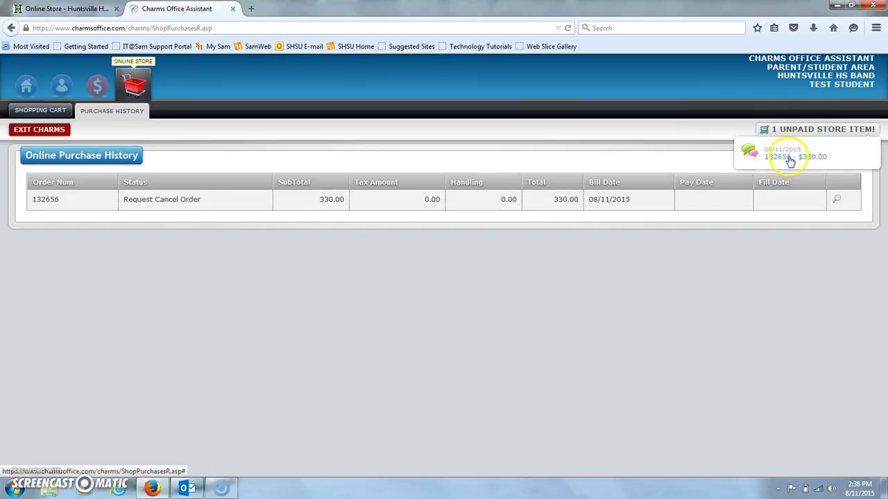
{"action": "left_click", "coordinate": [792, 159]}
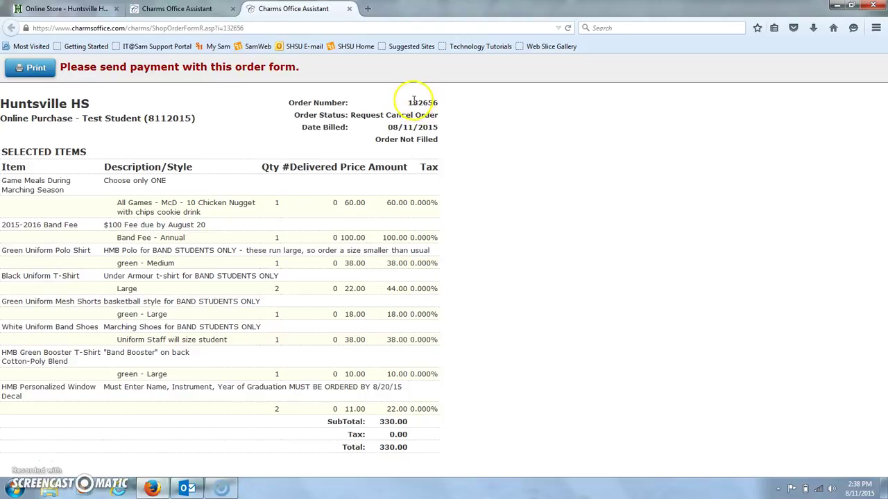
Step: Confirm the order form reads Request Cancel Order, then return to the Online Store - Huntsville page
{"action": "left_click_drag", "start_coordinate": [409, 103], "coordinate": [441, 107]}
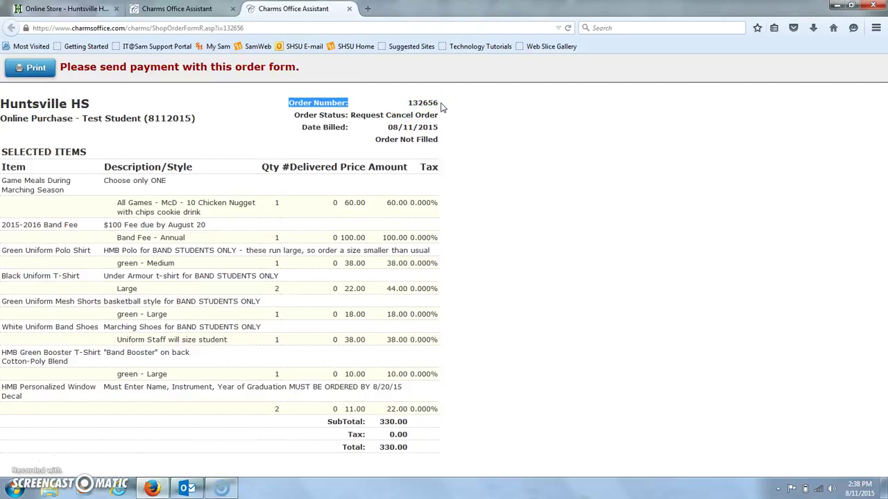
{"action": "left_click", "coordinate": [87, 9]}
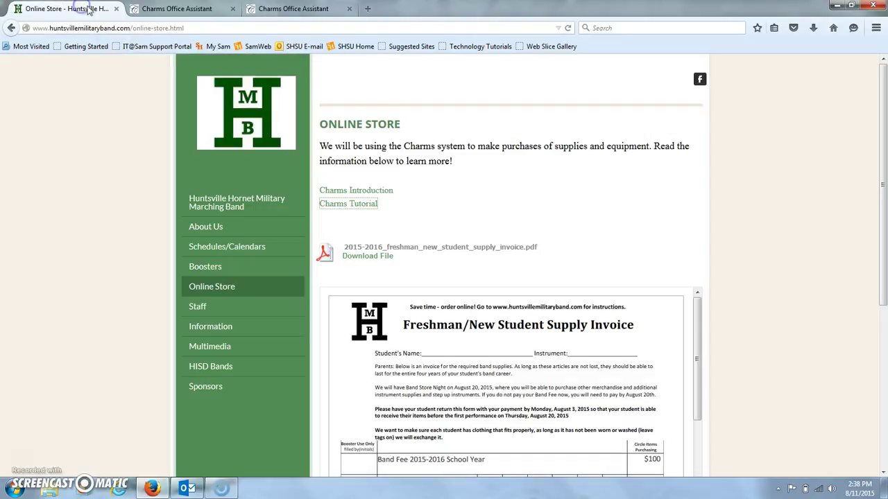
Step: Go to the Band Booster Officers page under Boosters on the band website
{"action": "mouse_move", "coordinate": [219, 327]}
{"action": "left_click", "coordinate": [217, 267]}
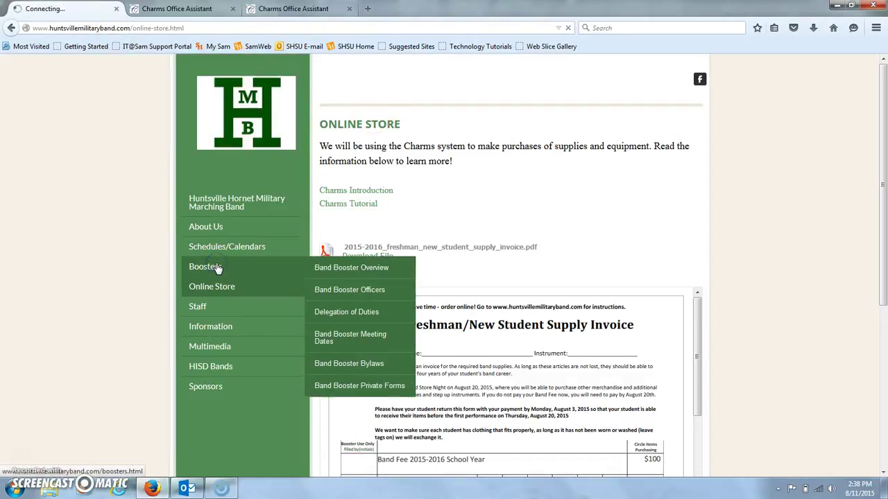
{"action": "left_click", "coordinate": [279, 263]}
{"action": "left_click", "coordinate": [541, 220]}
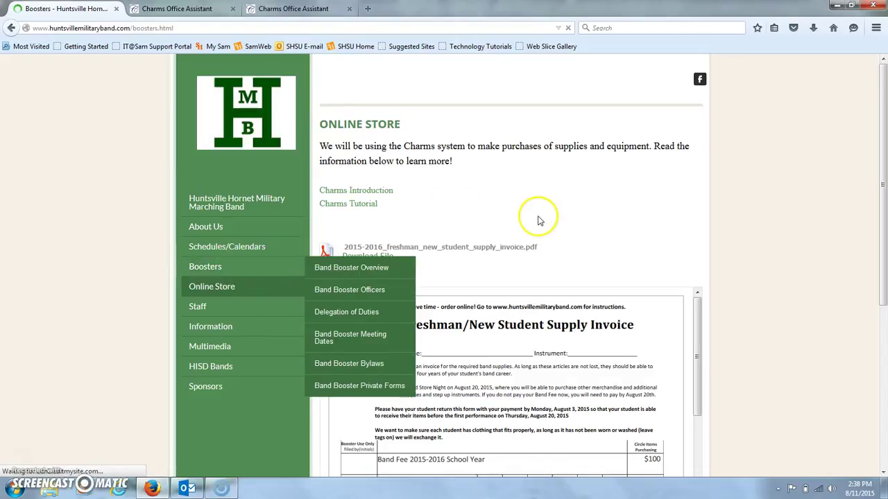
{"action": "left_click", "coordinate": [512, 295]}
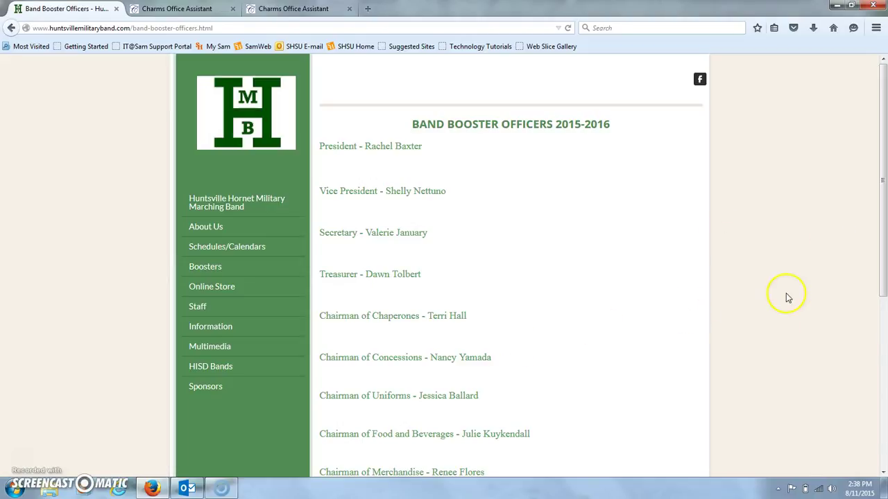
Step: Start an email to the Chairman of Merchandise and switch back to the Charms order form
{"action": "scroll", "coordinate": [875, 139], "scroll_direction": "down", "scroll_amount": 2}
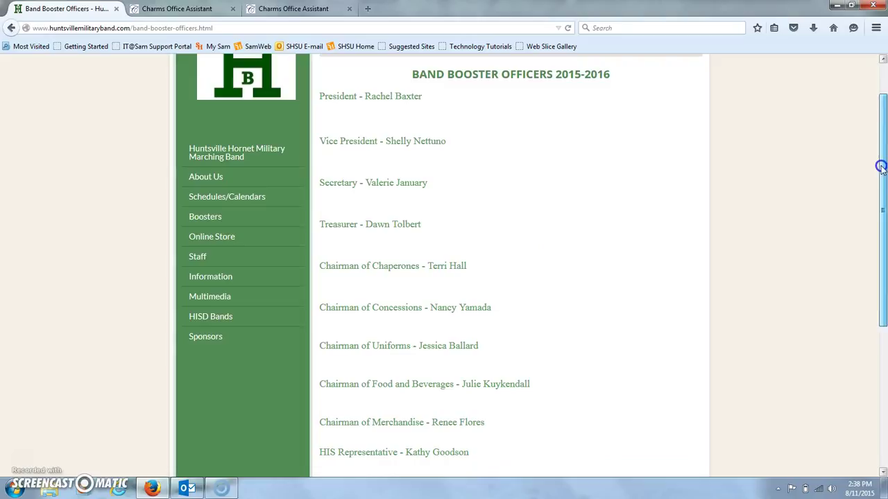
{"action": "left_click", "coordinate": [397, 422]}
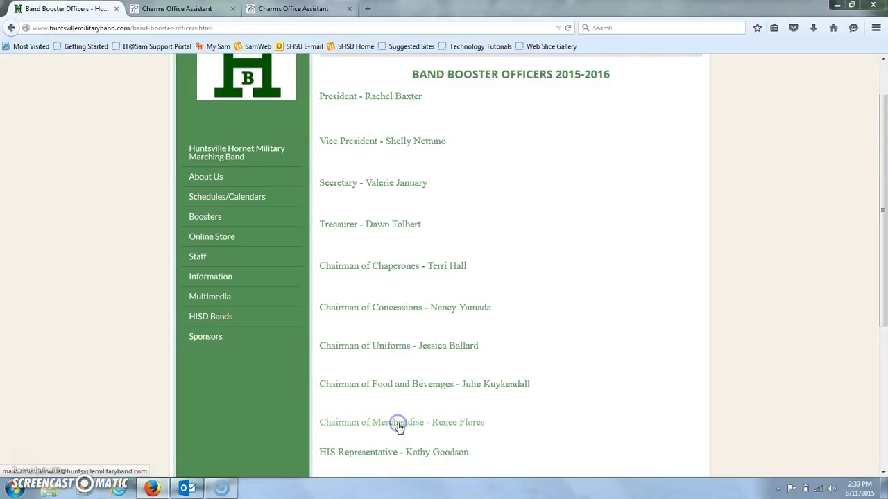
{"action": "left_click", "coordinate": [321, 7]}
{"action": "left_click", "coordinate": [410, 114]}
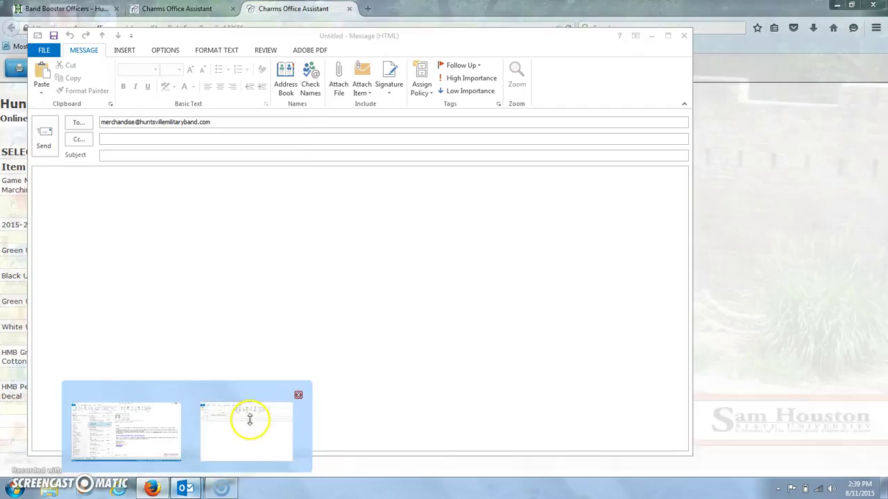
{"action": "left_click", "coordinate": [248, 416]}
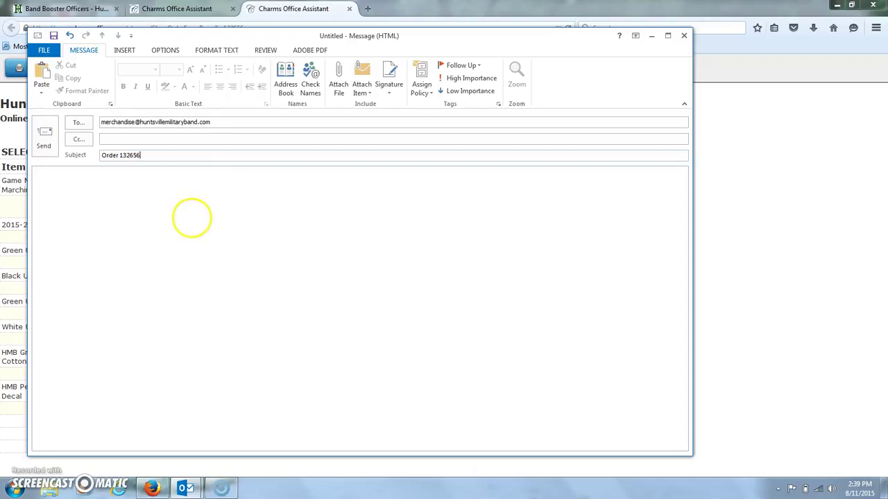
{"action": "left_click", "coordinate": [192, 217]}
{"action": "type", "text": "P"}
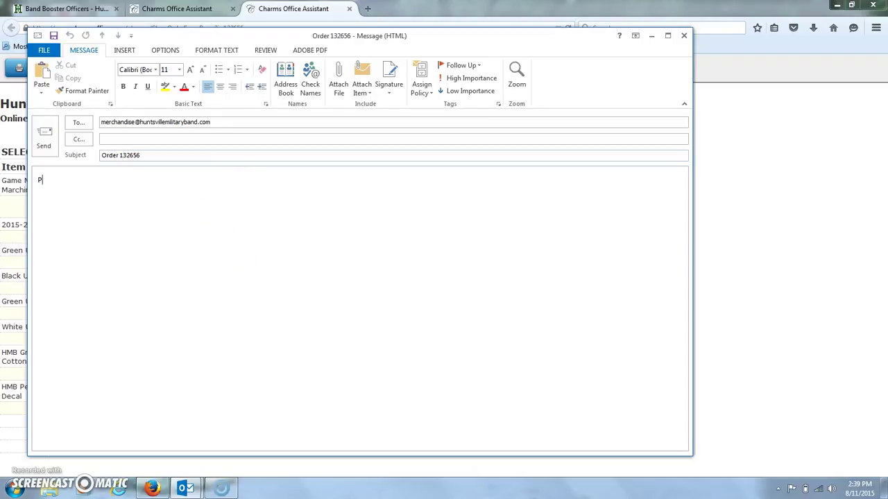
{"action": "type", "text": "lease verify that this order has"}
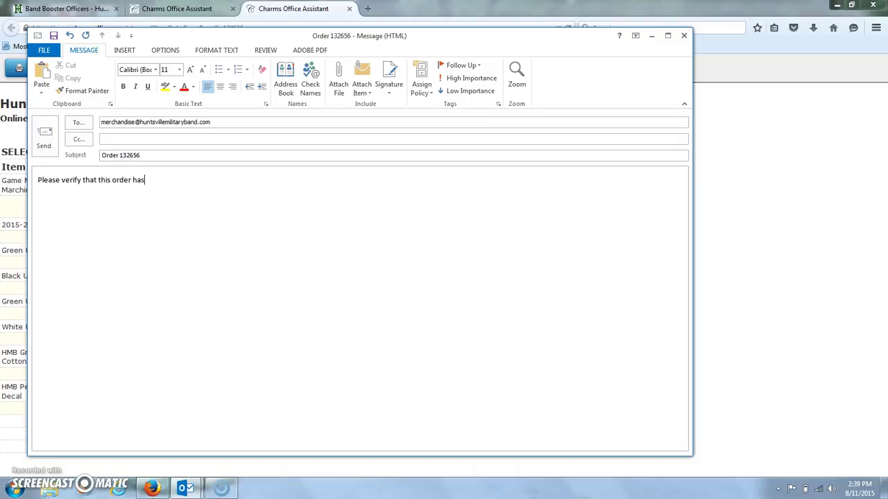
{"action": "type", "text": " been canceled in oyour system."}
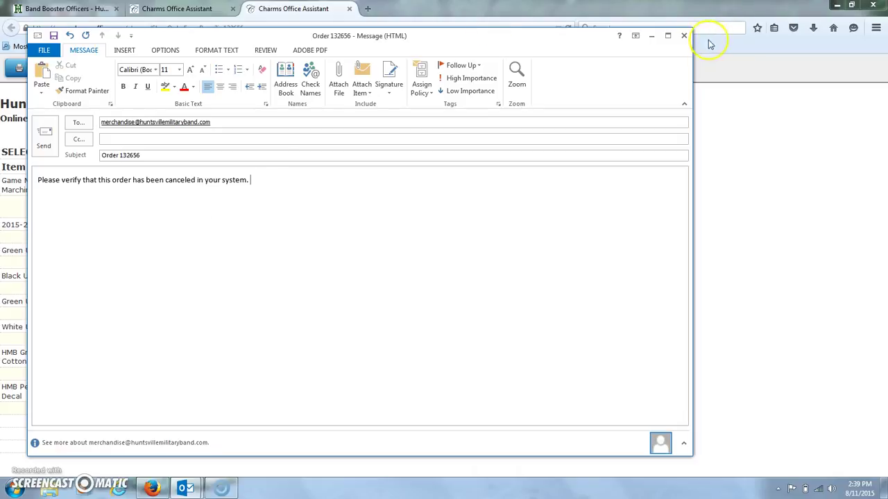
{"action": "left_click", "coordinate": [684, 36]}
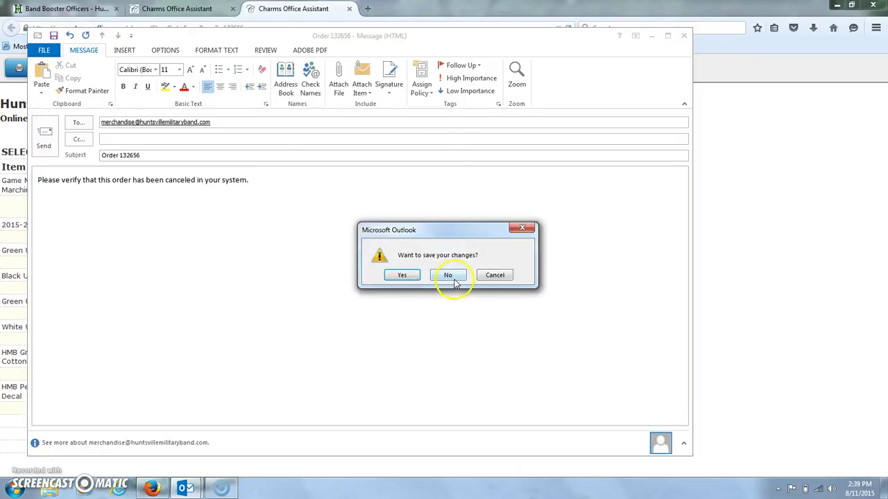
{"action": "left_click", "coordinate": [449, 274]}
Step: Close the duplicate tab and add one green Medium Green Uniform Polo Shirt to the cart, totalling 38.00
{"action": "left_click", "coordinate": [349, 8]}
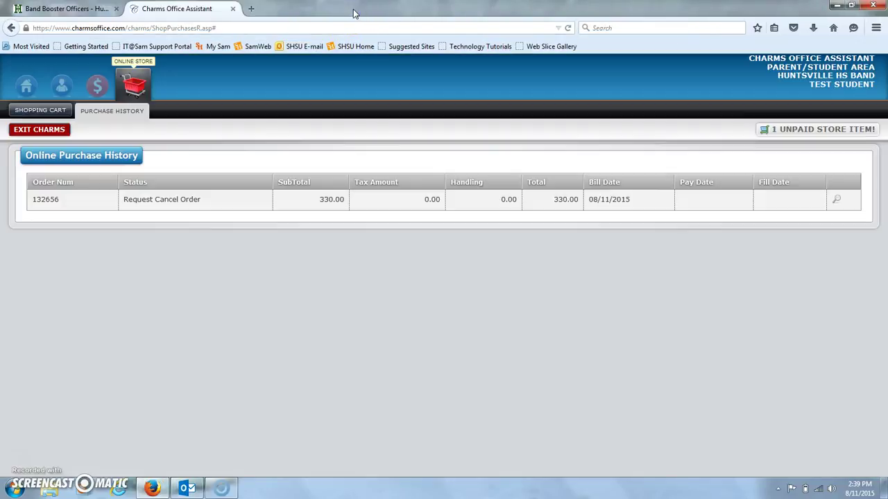
{"action": "left_click", "coordinate": [61, 154]}
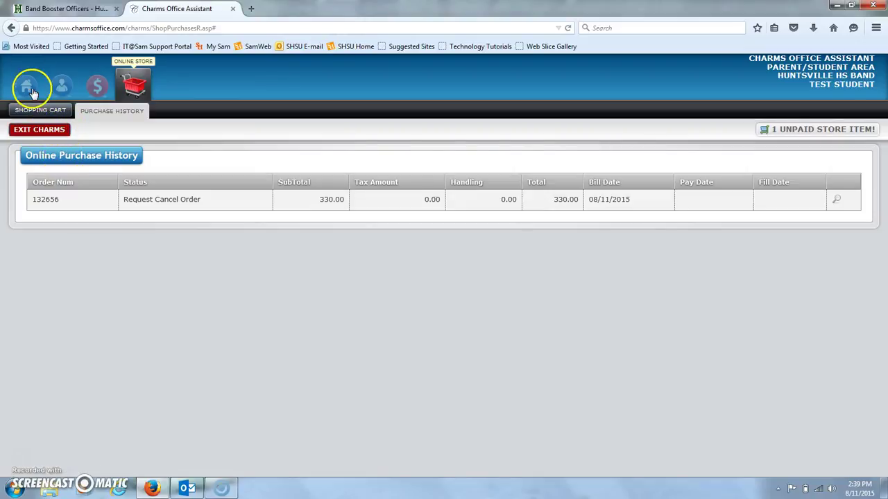
{"action": "left_click", "coordinate": [35, 111]}
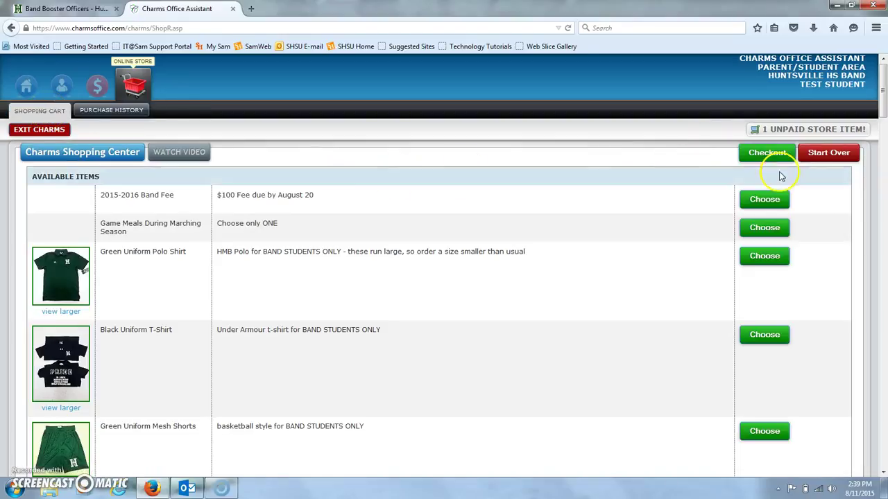
{"action": "left_click", "coordinate": [778, 262]}
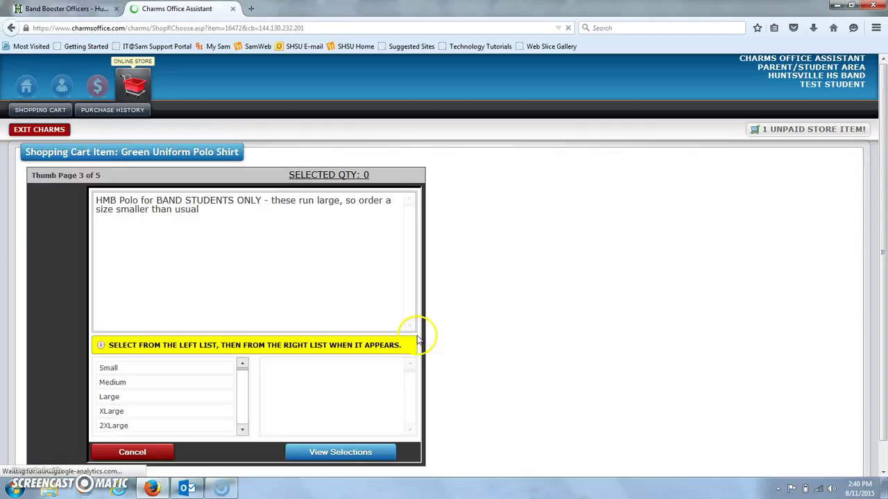
{"action": "left_click", "coordinate": [111, 384]}
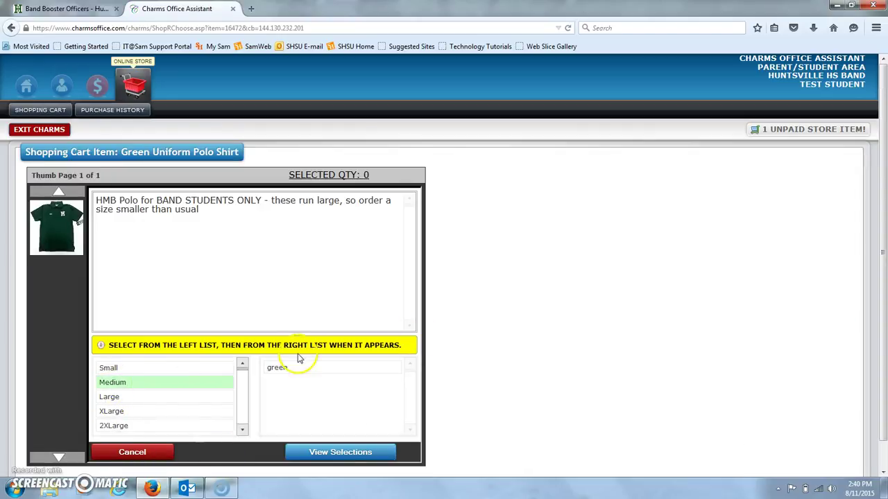
{"action": "left_click", "coordinate": [291, 367]}
{"action": "left_click", "coordinate": [371, 457]}
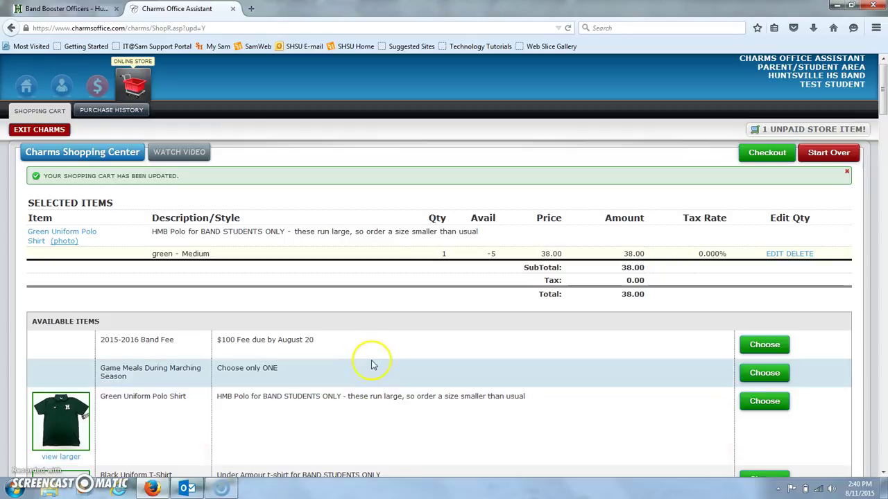
Step: Edit the polo line to add a green Small size, bringing the cart to 76.00
{"action": "left_click", "coordinate": [772, 251]}
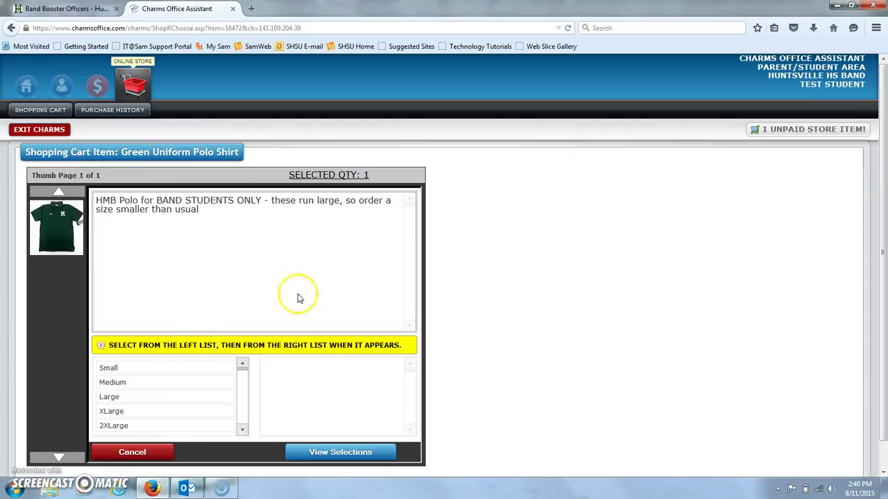
{"action": "left_click", "coordinate": [143, 369]}
{"action": "left_click", "coordinate": [272, 368]}
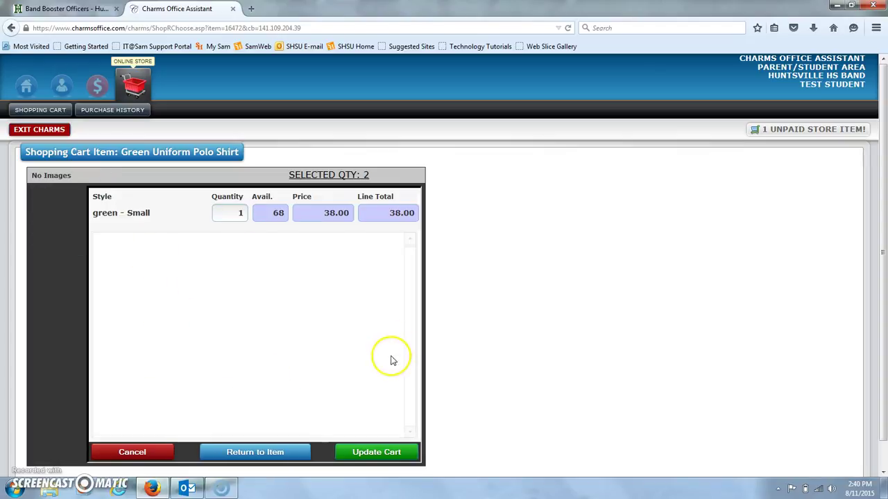
{"action": "left_click", "coordinate": [378, 453]}
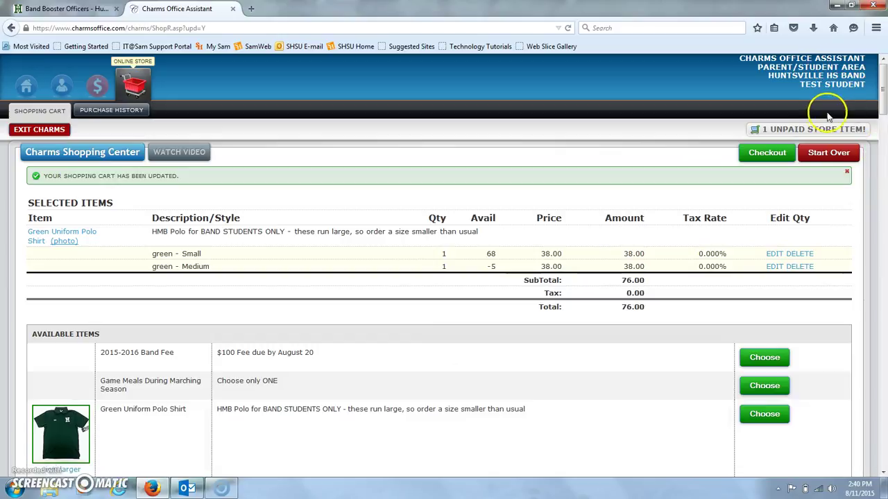
Step: Delete the green Medium polo row, leaving only the green Small at 38.00
{"action": "left_click", "coordinate": [799, 268]}
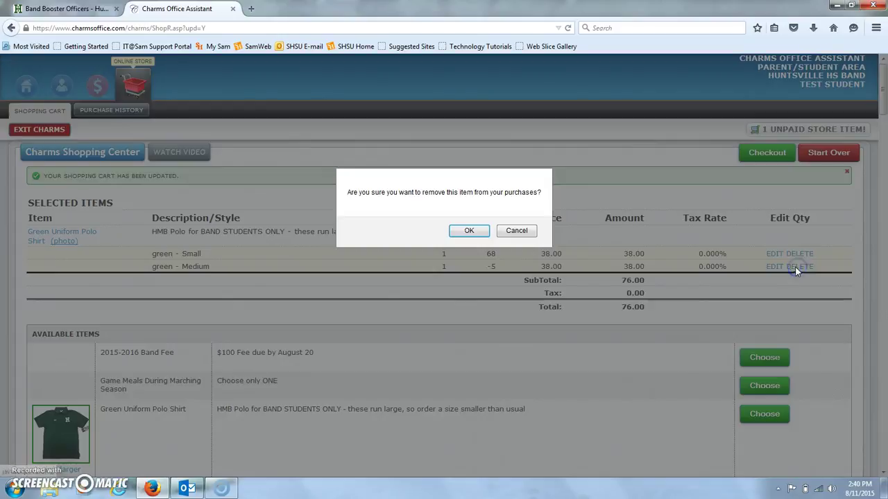
{"action": "left_click", "coordinate": [468, 231]}
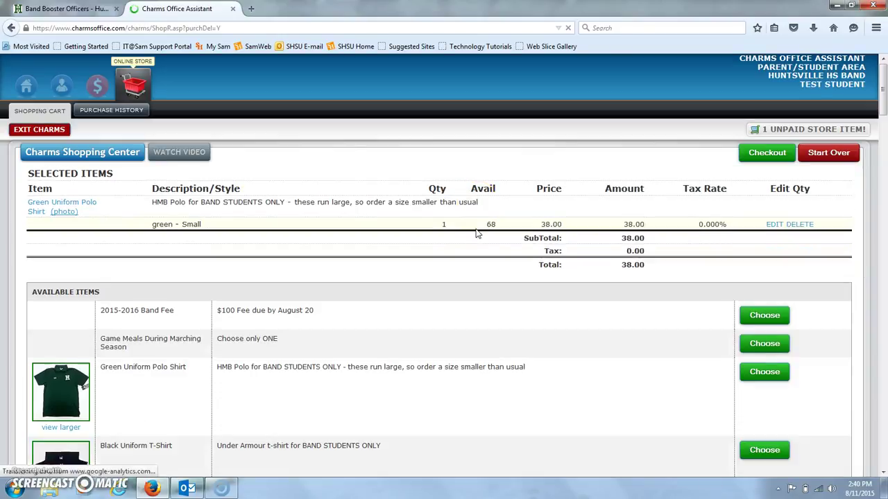